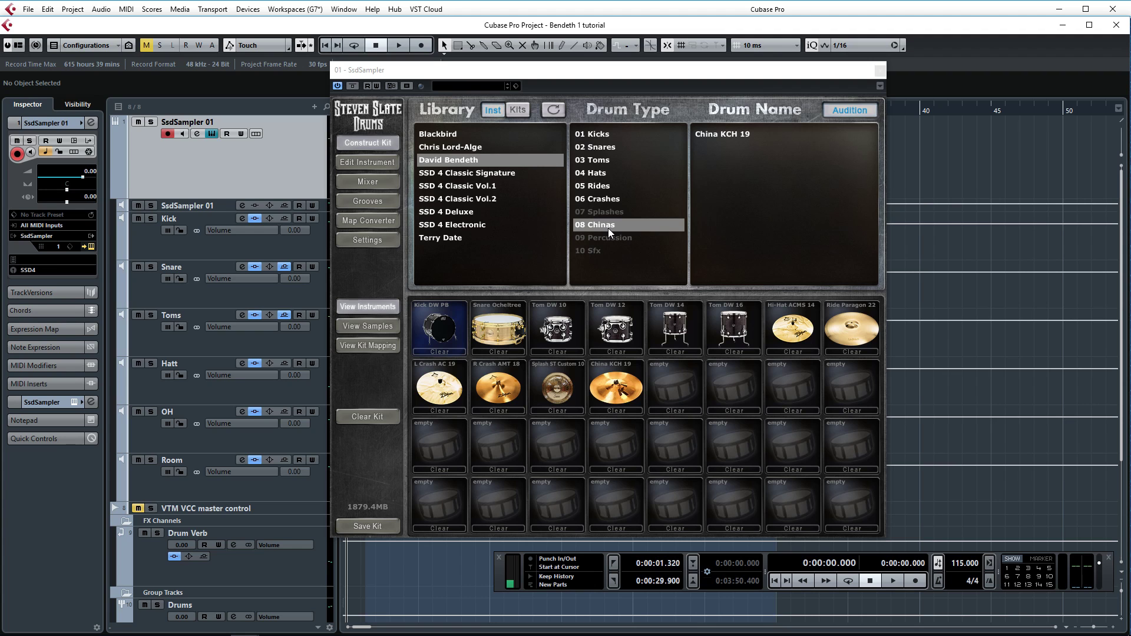
Step: Move the SsdSampler window to the right and play the drum groove once to audition the kit
drag(488, 76, 703, 105)
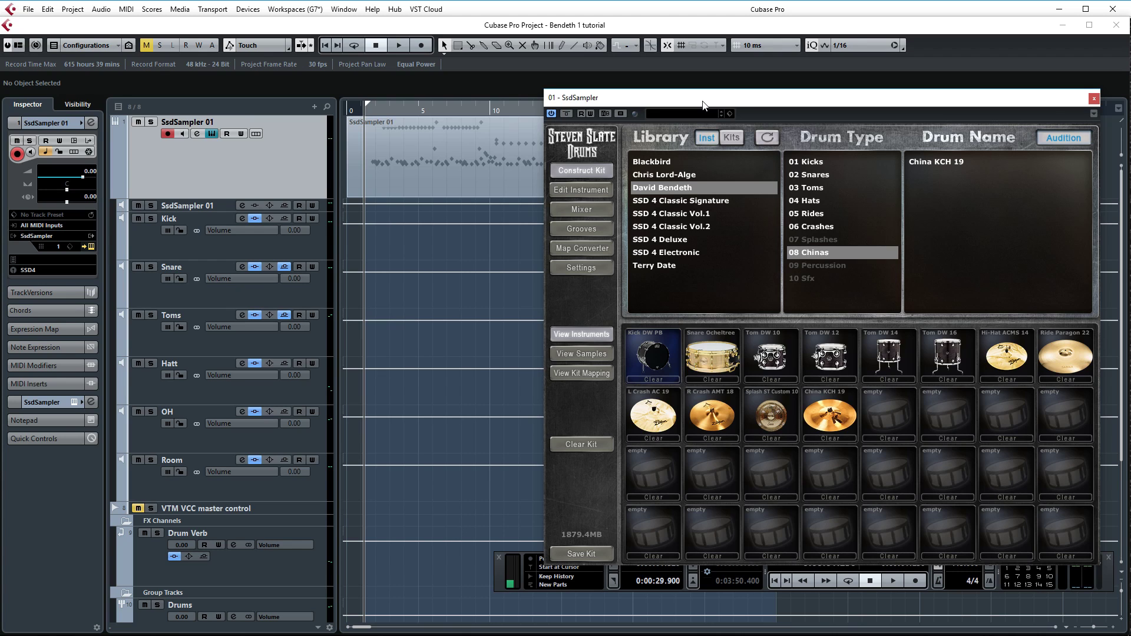
key(space)
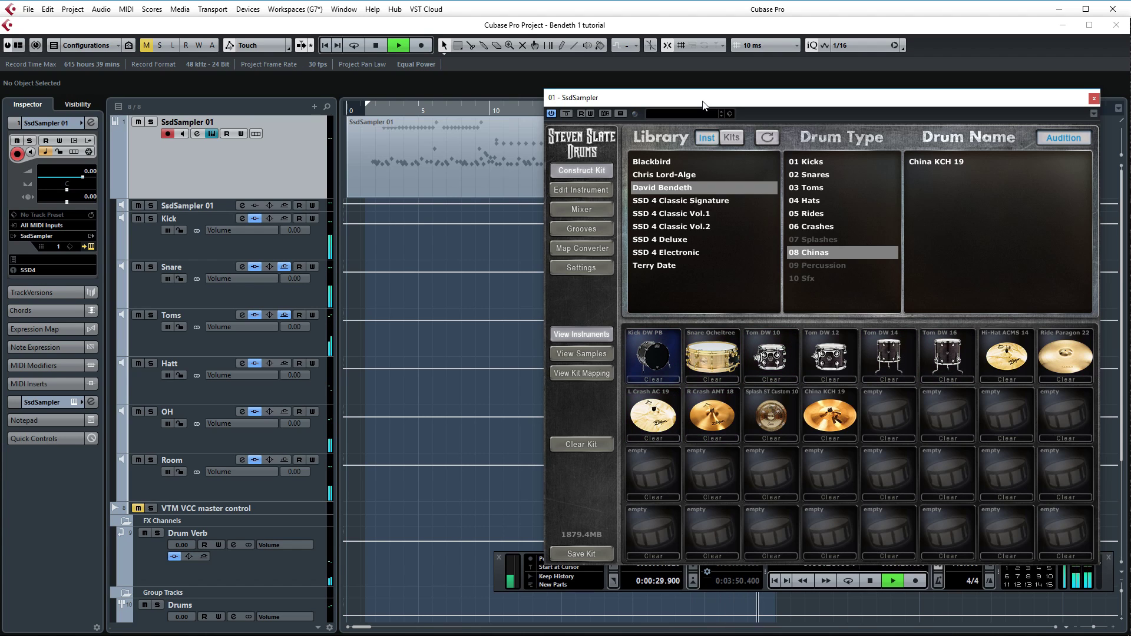
key(space)
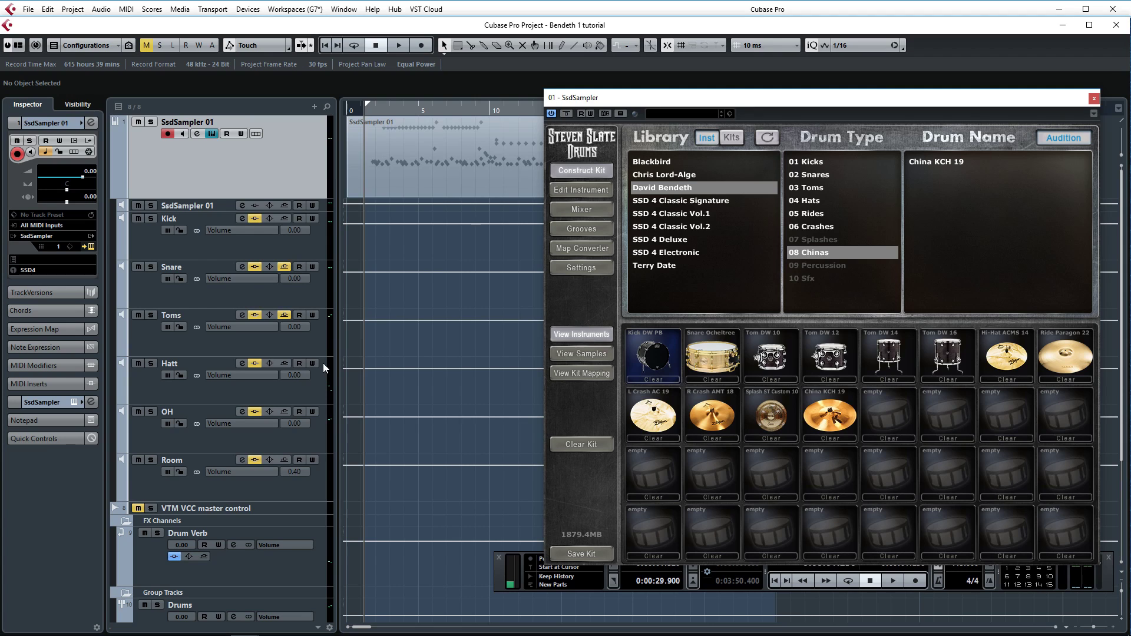
key(space)
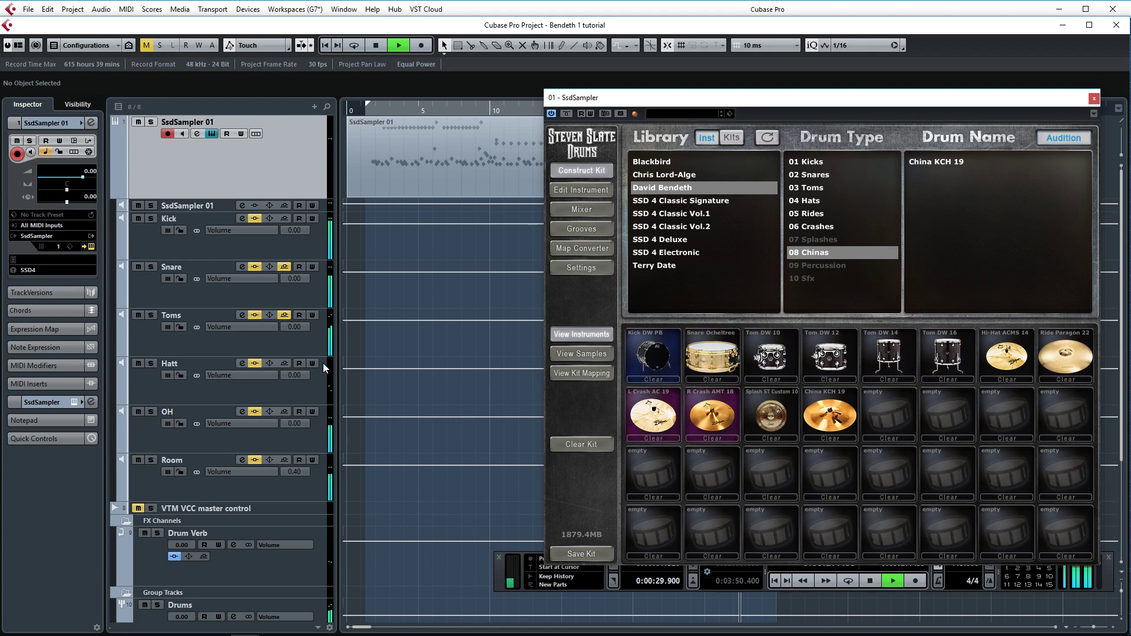
key(space)
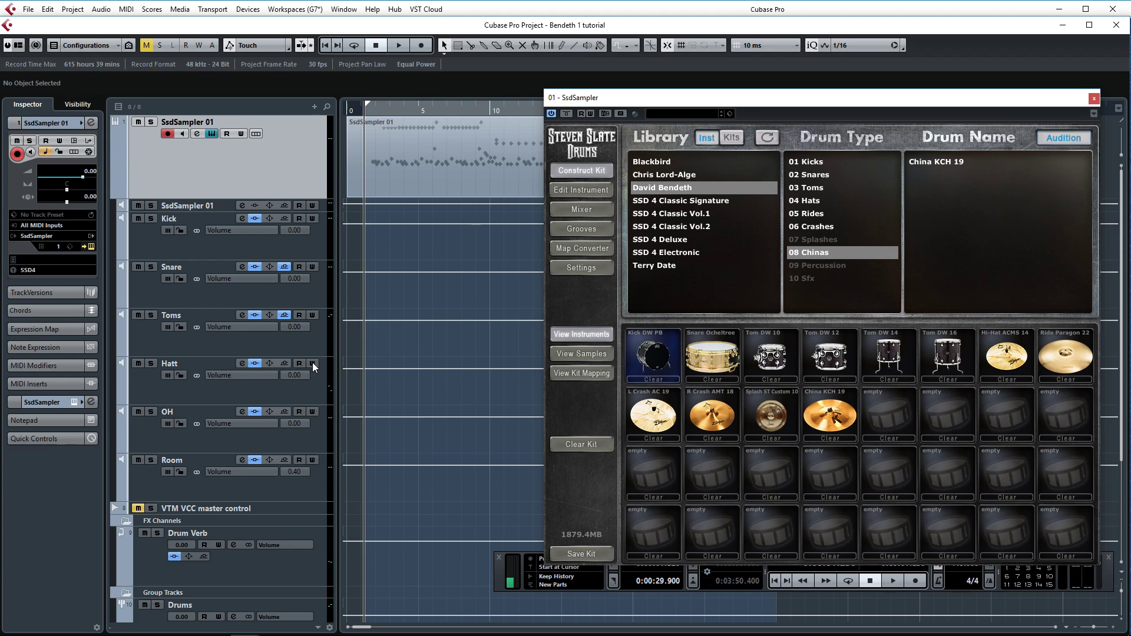
key(space)
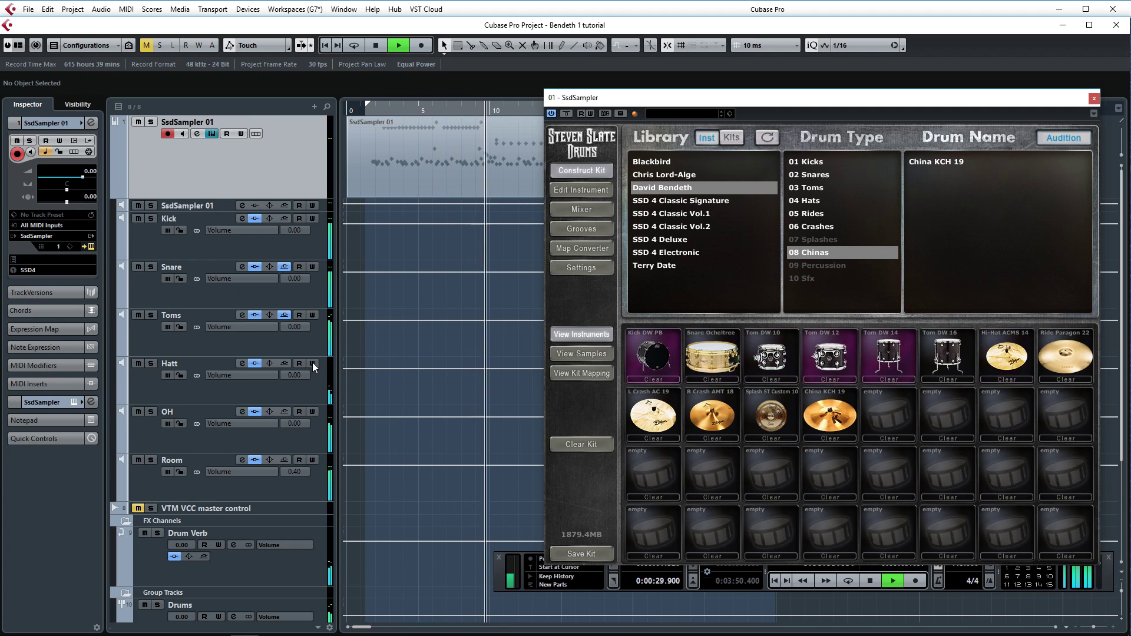
key(space)
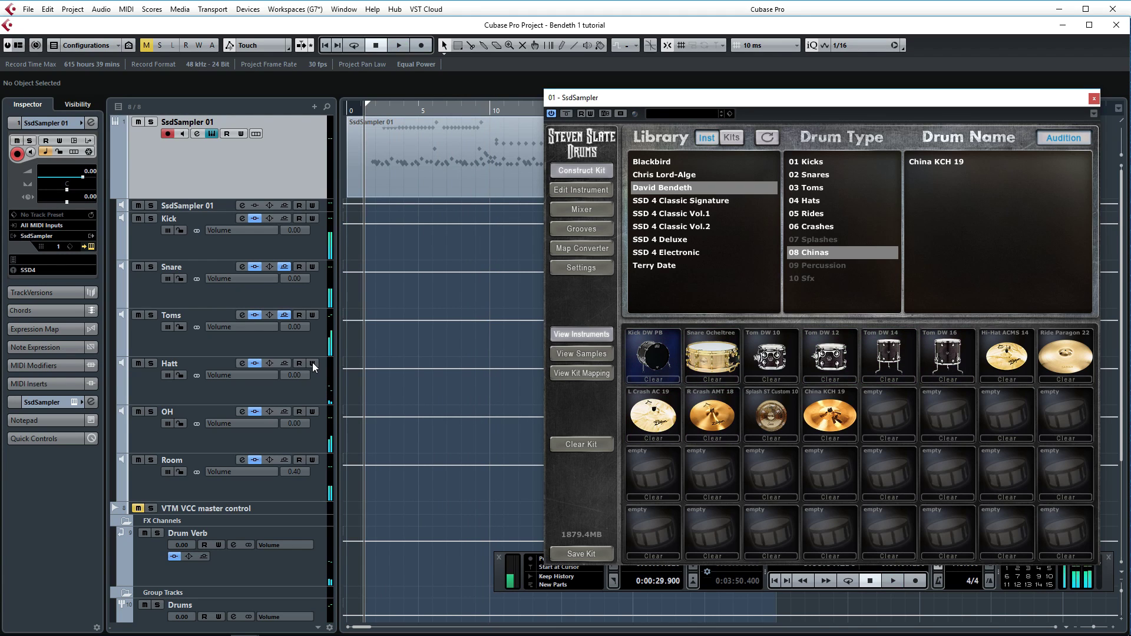
scroll(417, 423, down, 4)
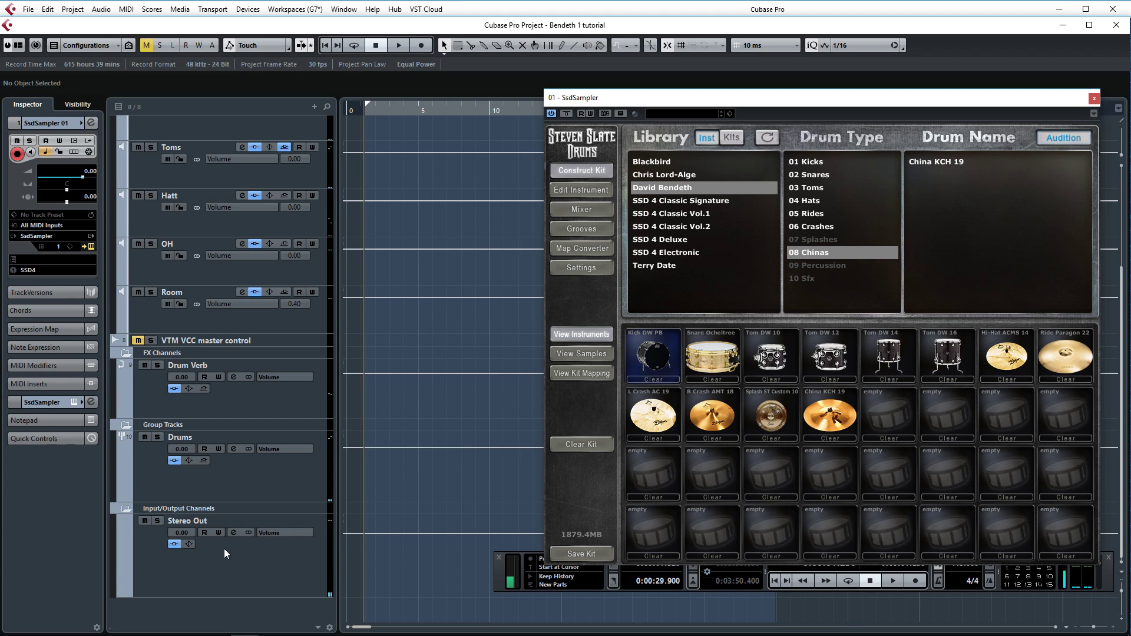
click(234, 533)
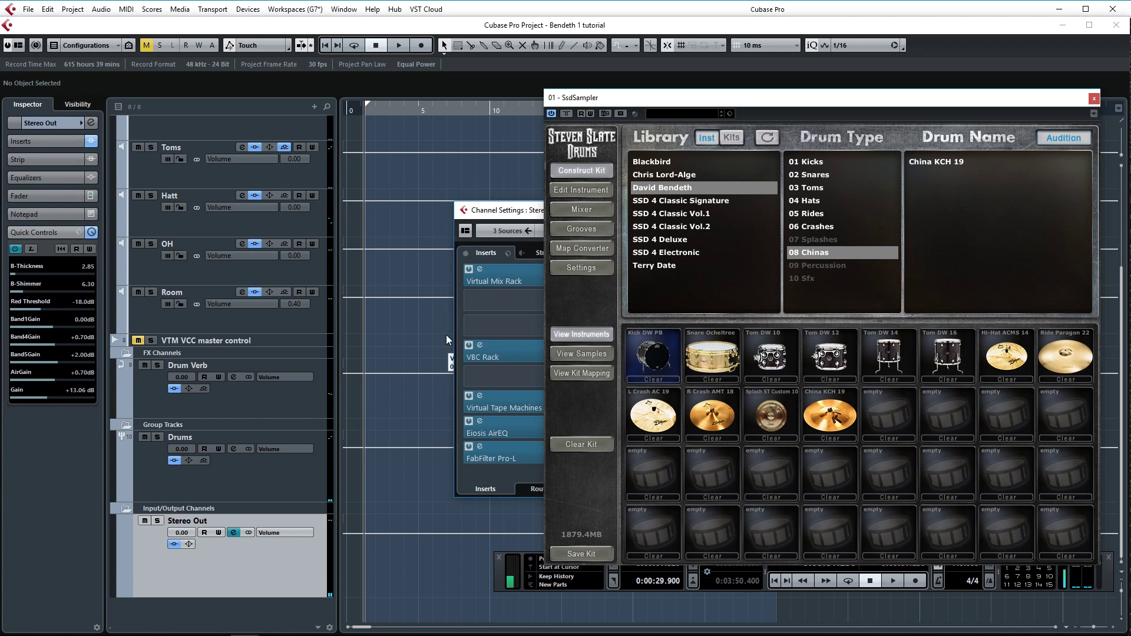
click(1094, 99)
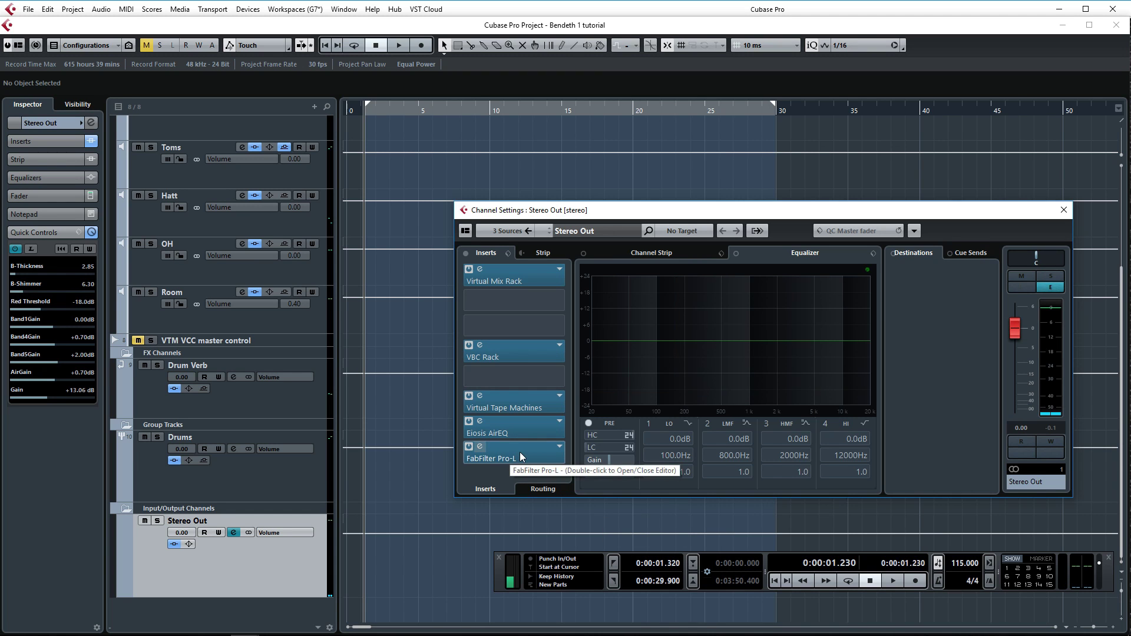
double_click(508, 422)
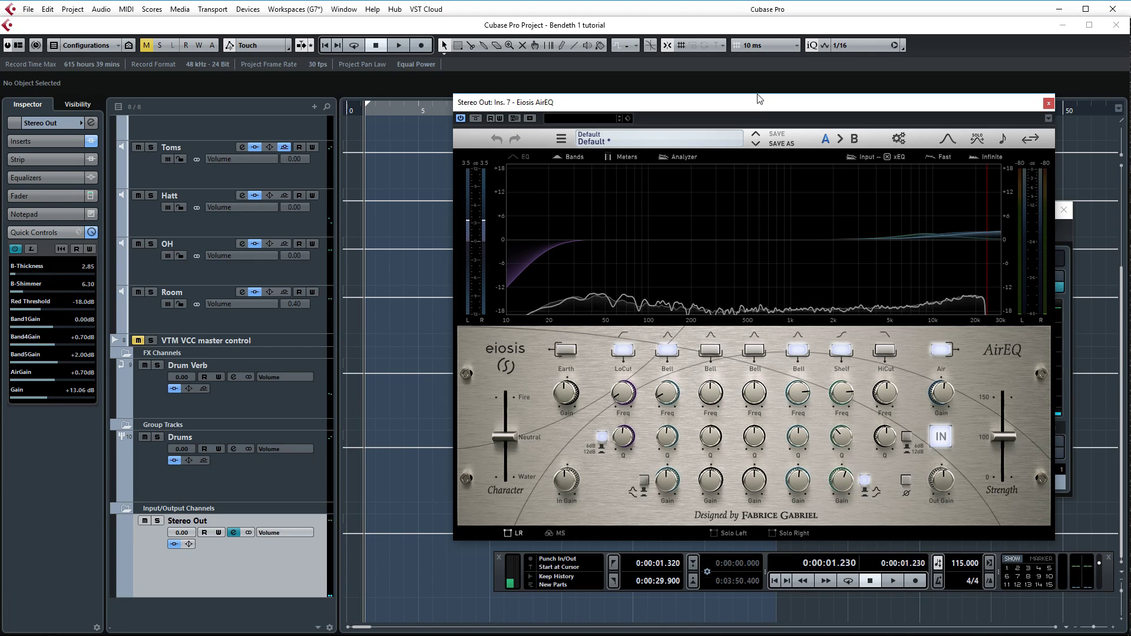
Step: Nudge the Stereo Out Eiosis AirEQ window slightly left to review its settings
drag(759, 99, 738, 100)
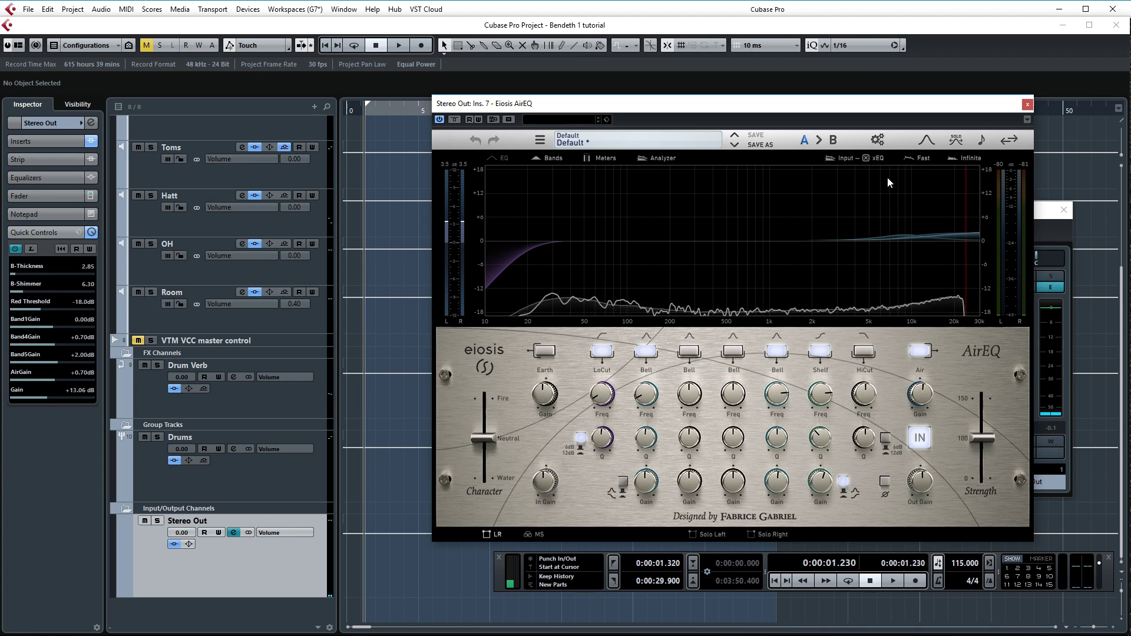
Step: Close AirEQ and briefly inspect Stereo Out's Virtual Tape Machines and VBC Rack inserts
click(1028, 104)
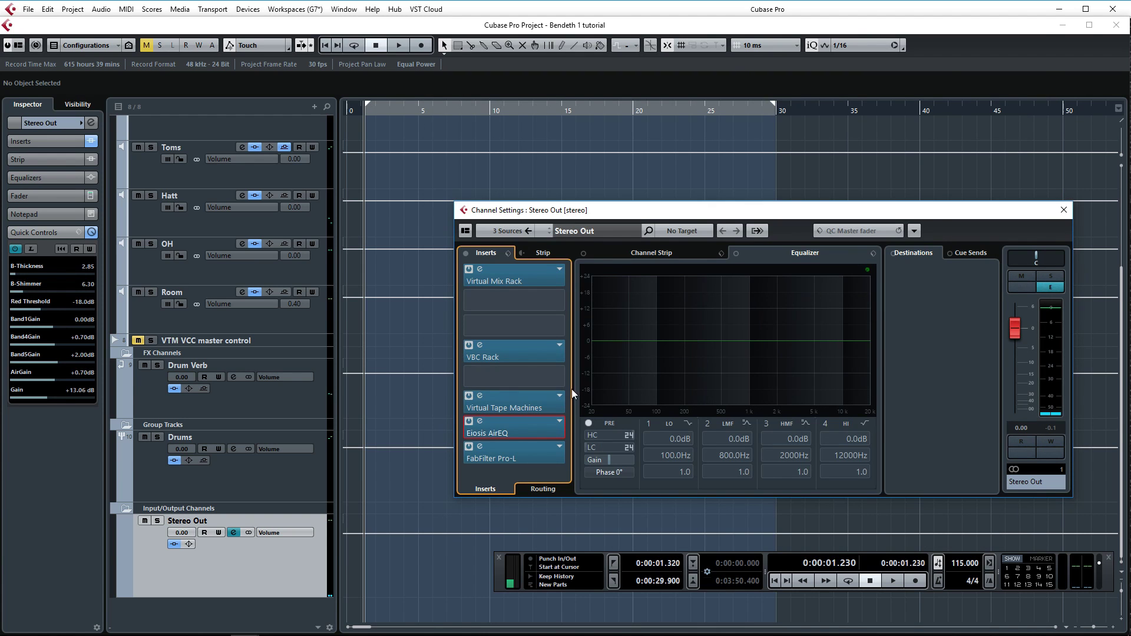
click(538, 394)
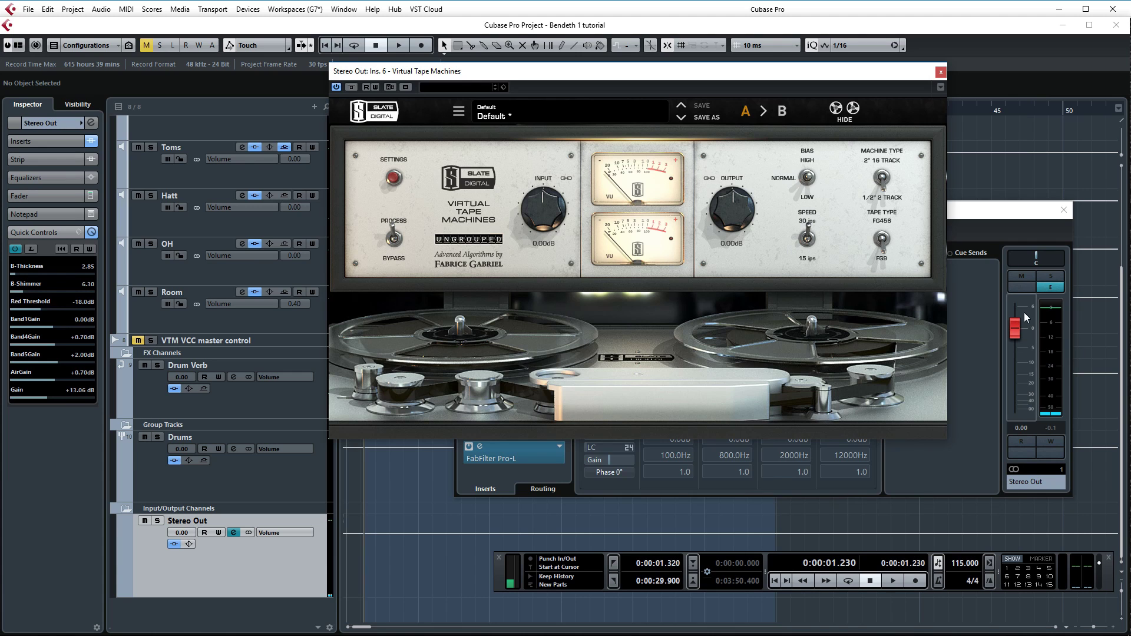
click(941, 72)
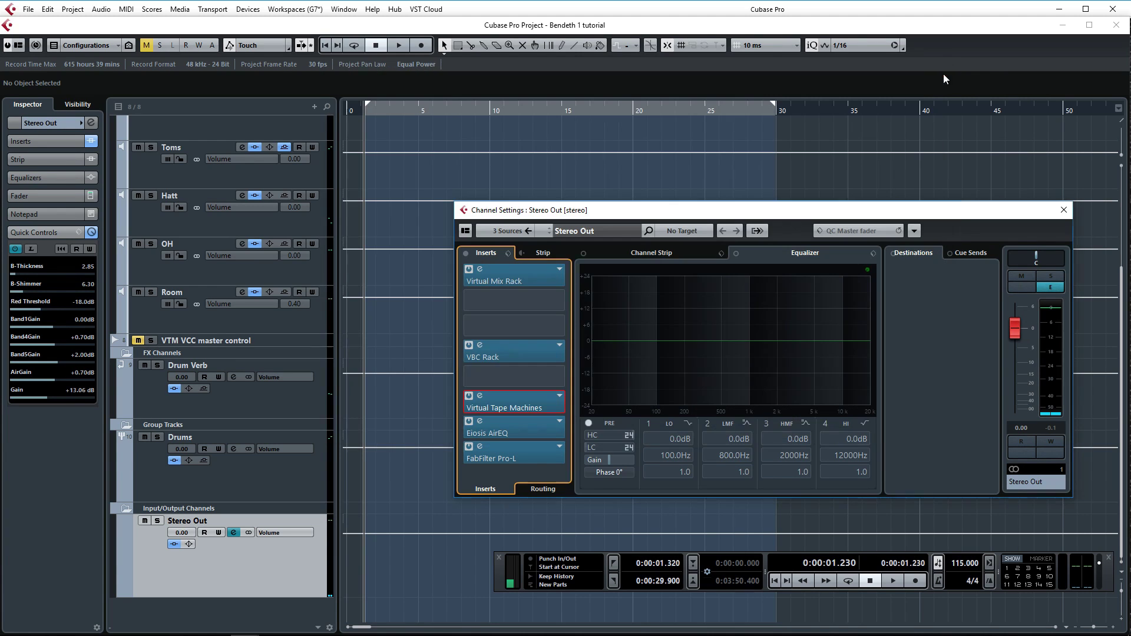
click(518, 352)
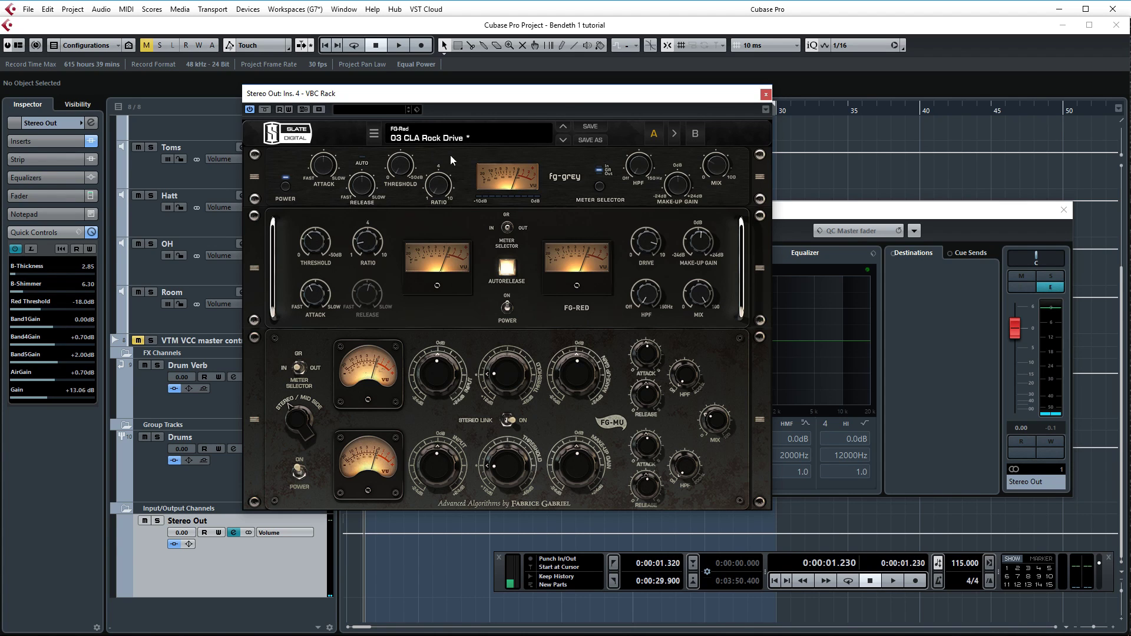
key(Escape)
Step: Bring up Stereo Out's Virtual Mix Rack, then switch to the Drums group channel settings
click(524, 273)
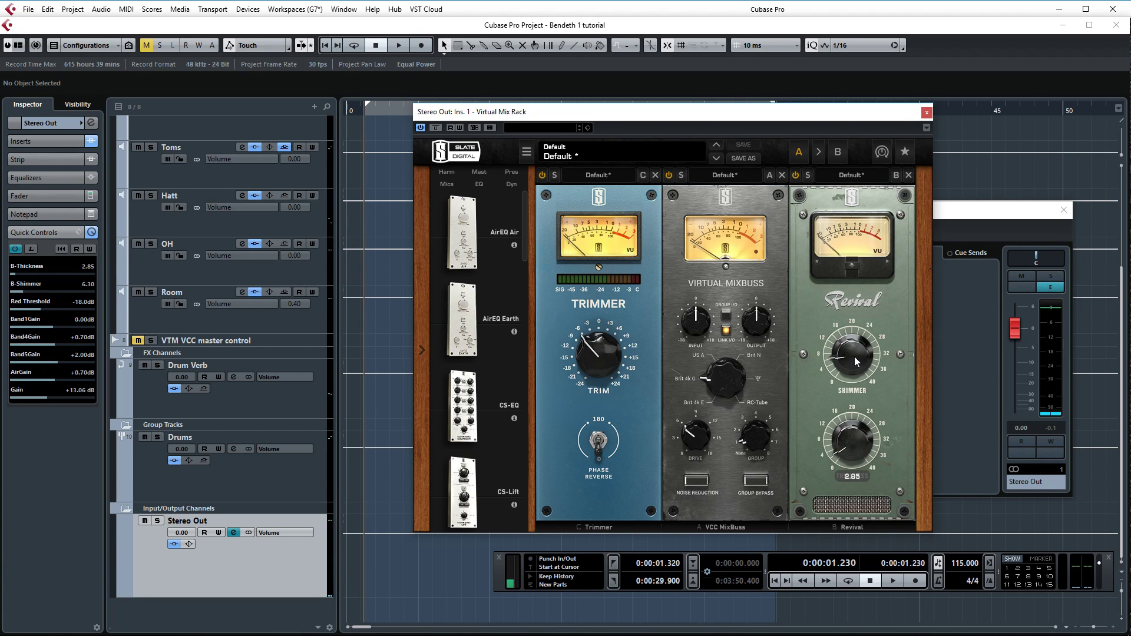
click(235, 449)
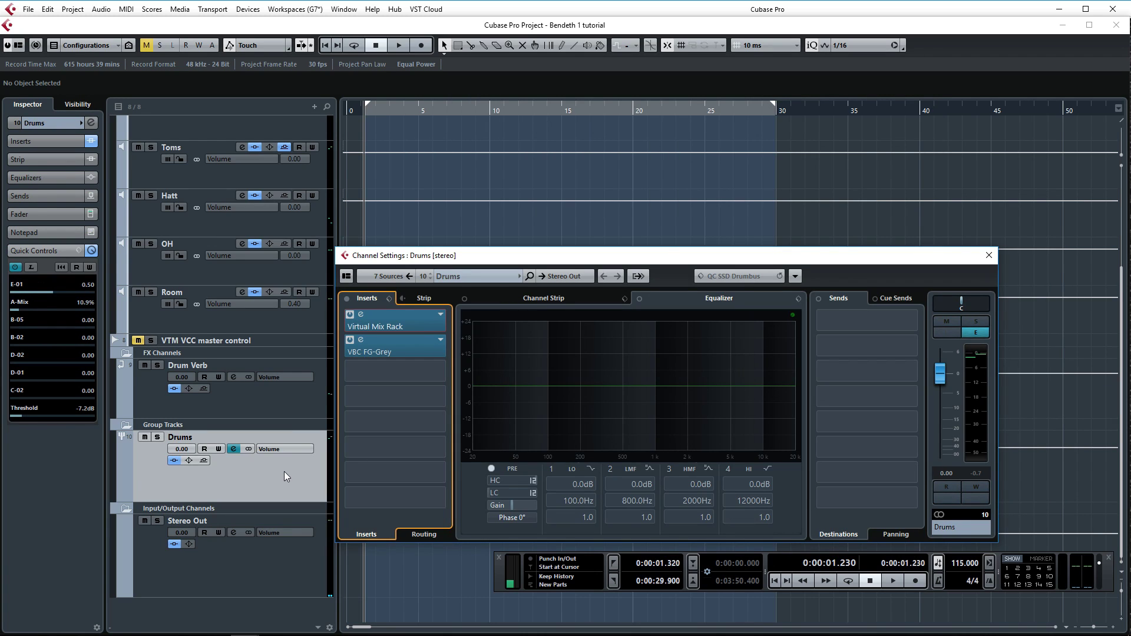
Step: On the Drums bus Virtual Mix Rack, compare The Monster on and off, keeping its mix at 10.9%
double_click(397, 320)
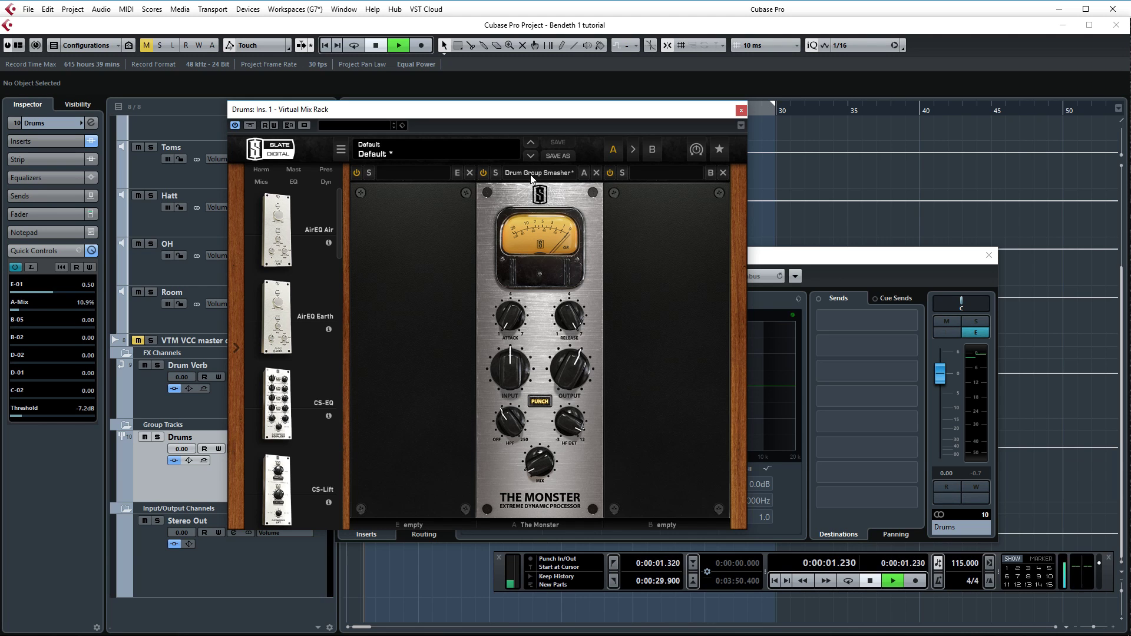
click(483, 173)
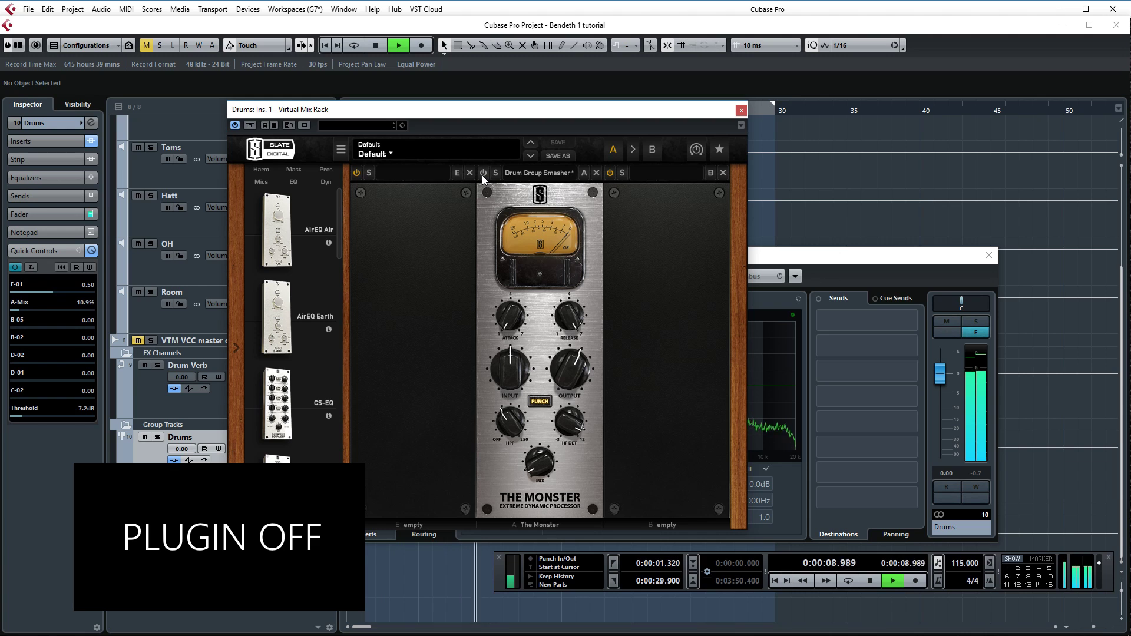
click(483, 173)
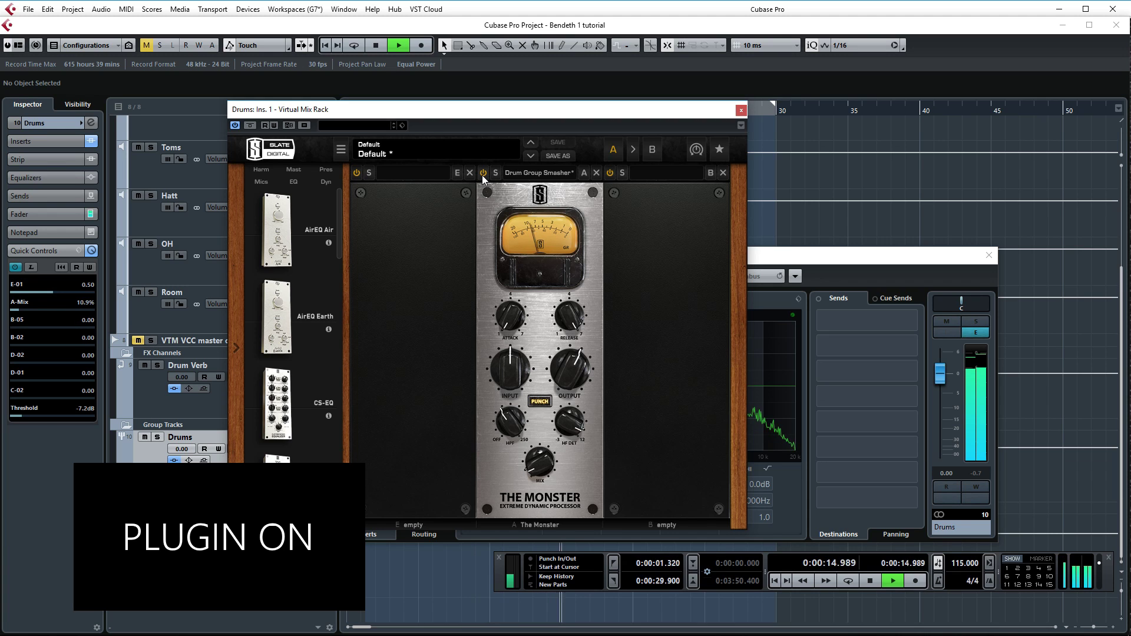
drag(539, 466, 545, 437)
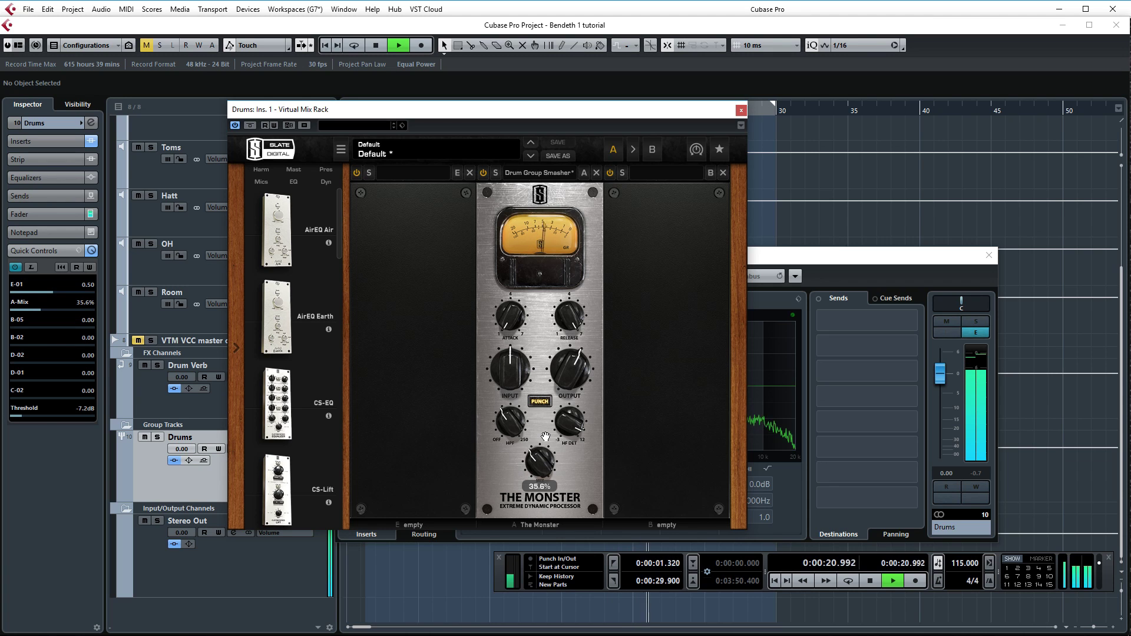
drag(546, 437, 543, 472)
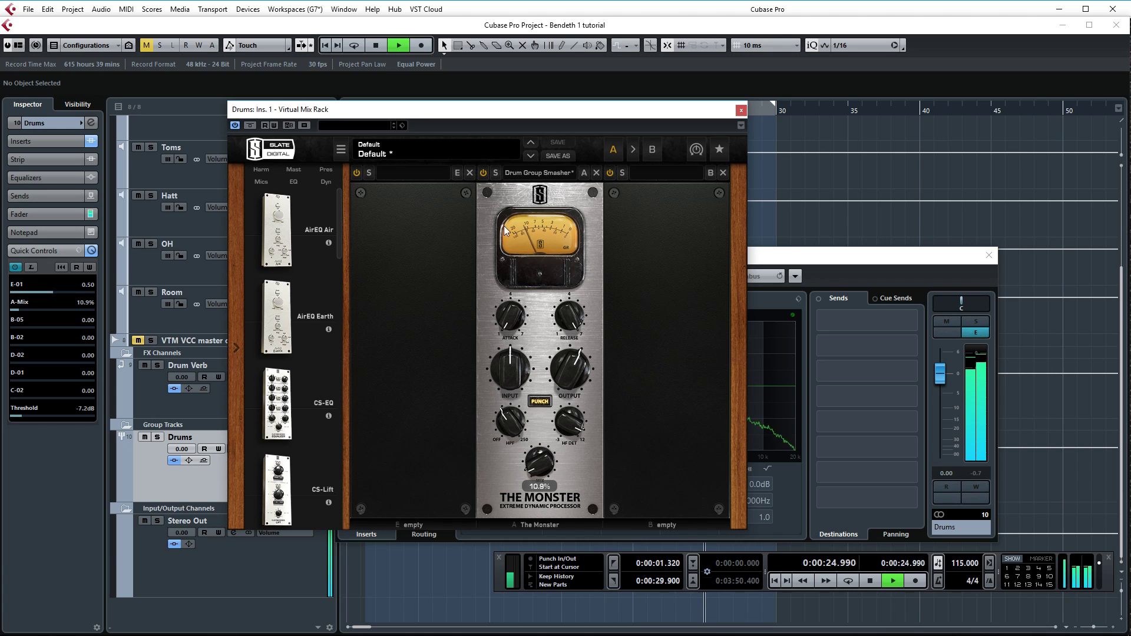
key(space)
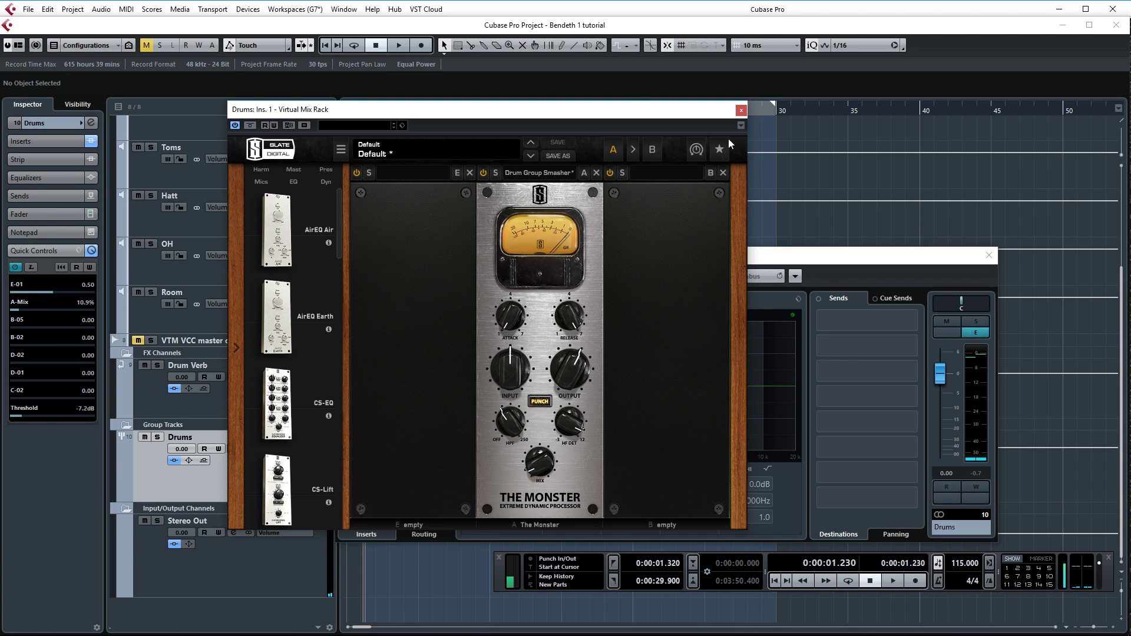
click(741, 110)
Step: Compare the Drums group's VBC FG-Grey bypassed and active during playback, then close the windows
double_click(405, 348)
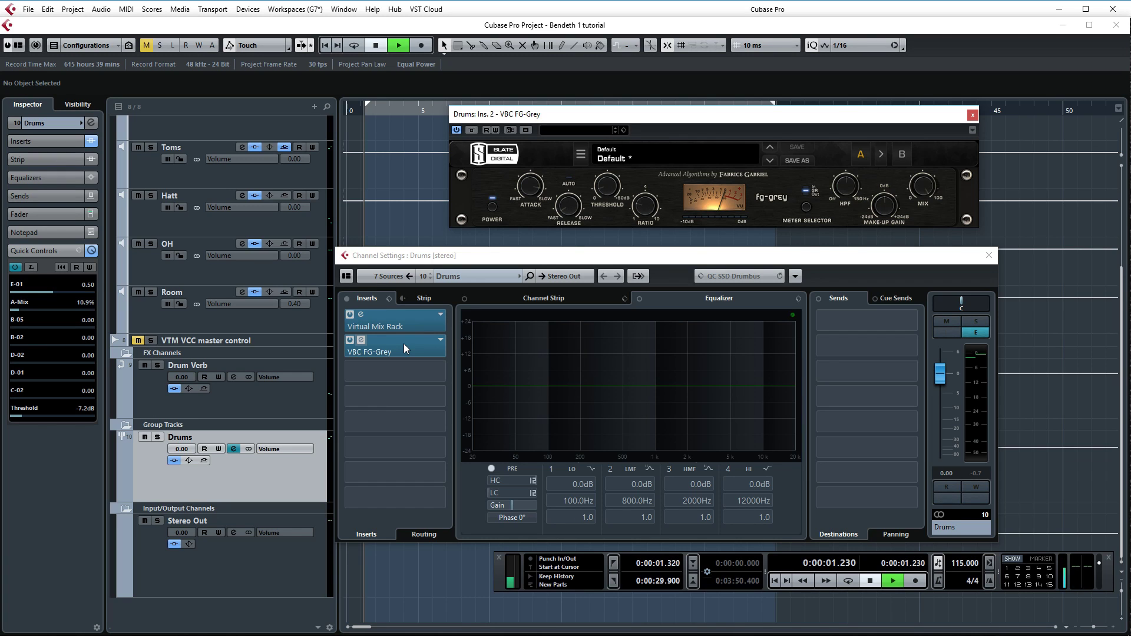
key(space)
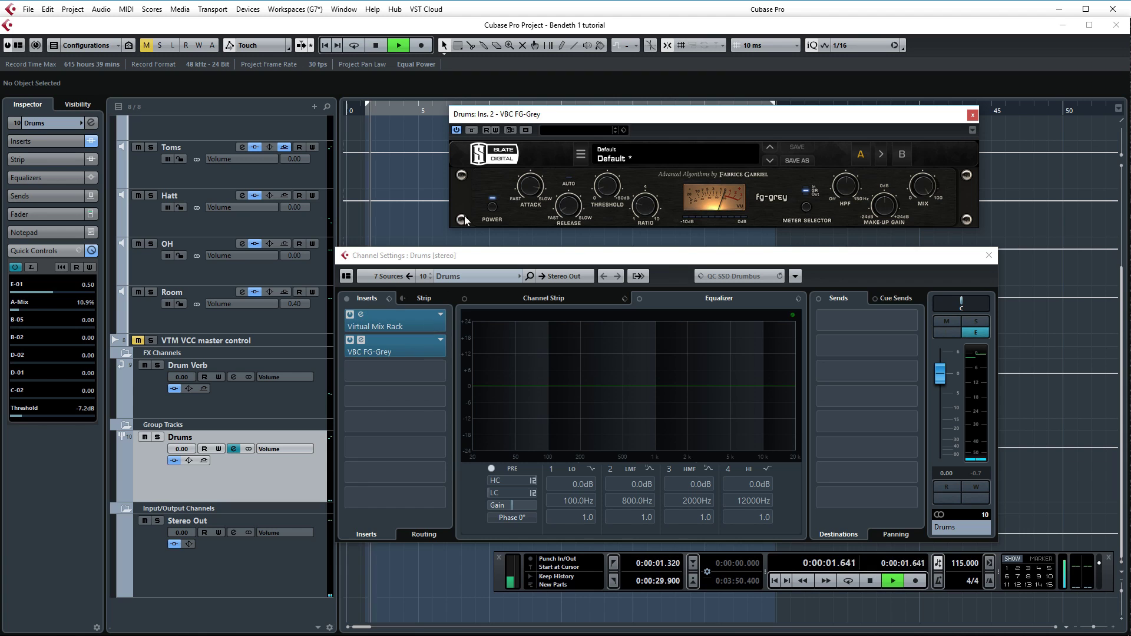
click(472, 131)
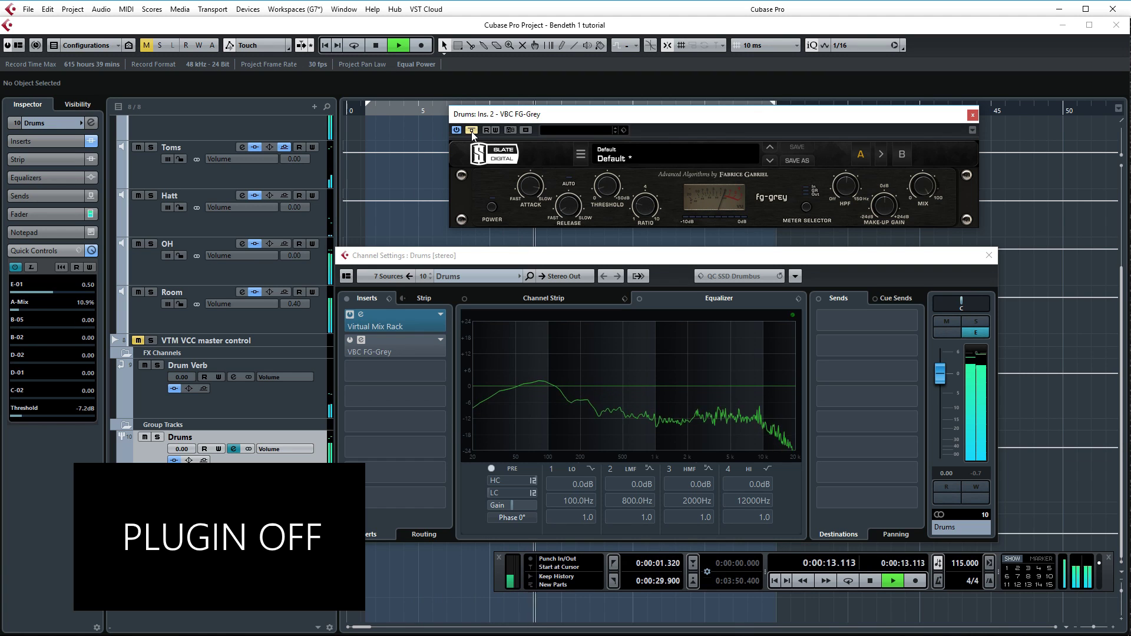
click(472, 131)
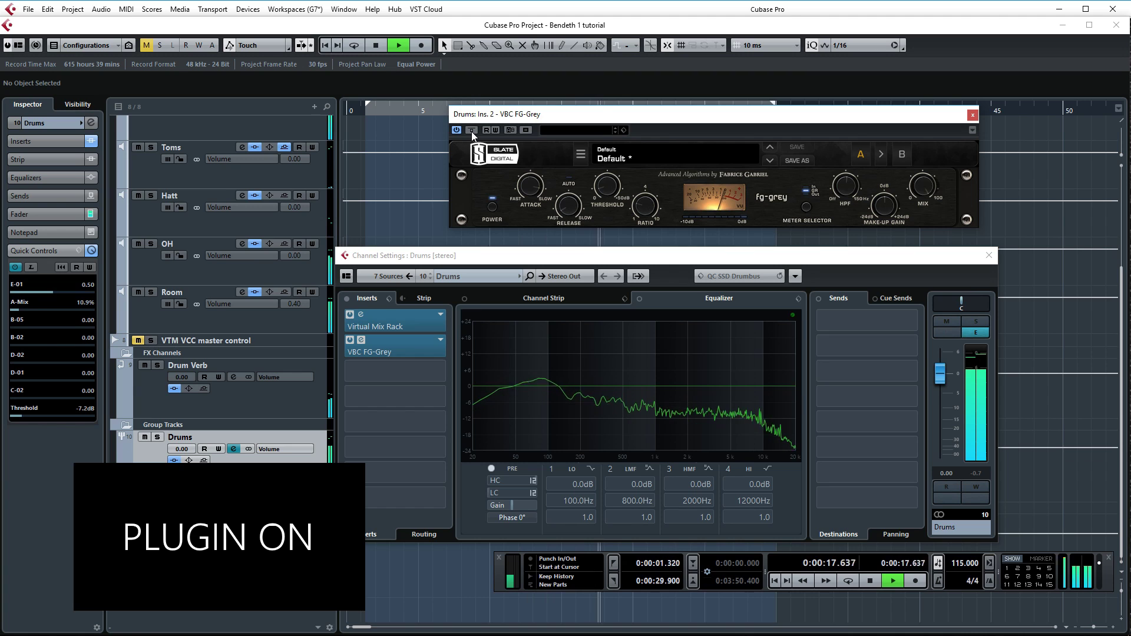
key(space)
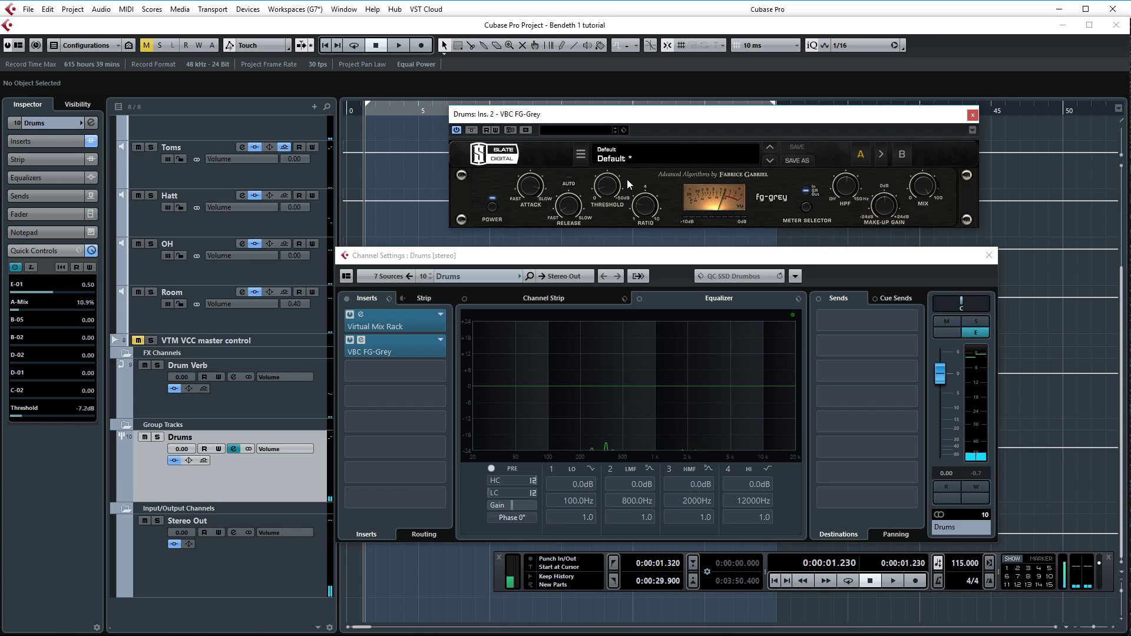
key(Escape)
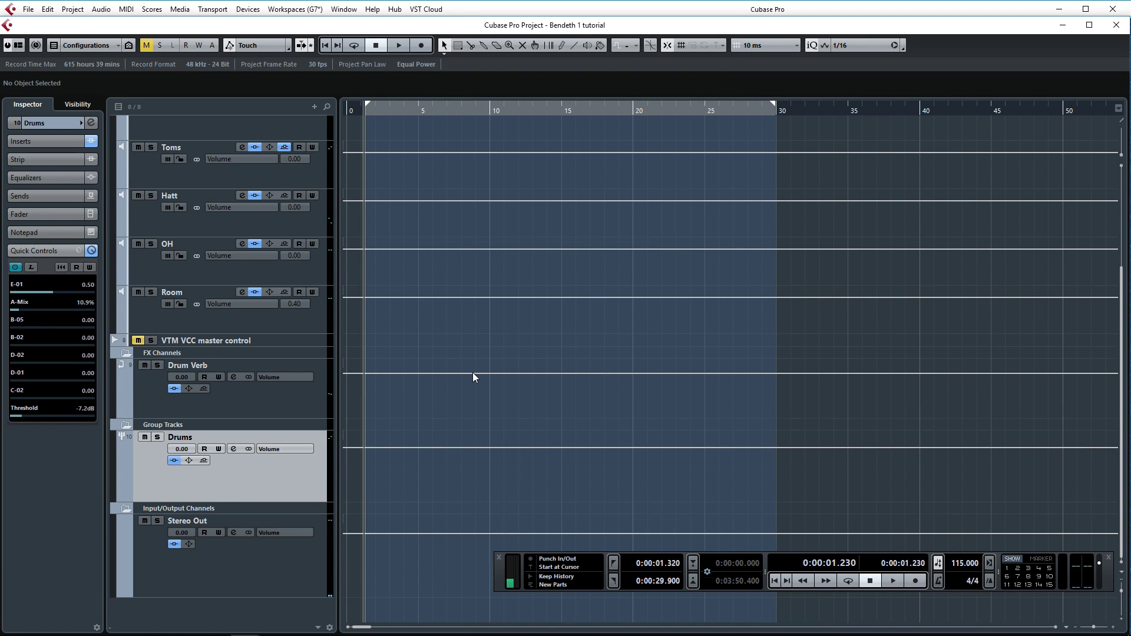
Step: Solo the Kick track and play it with its inserts active
scroll(473, 376, up, 3)
click(151, 219)
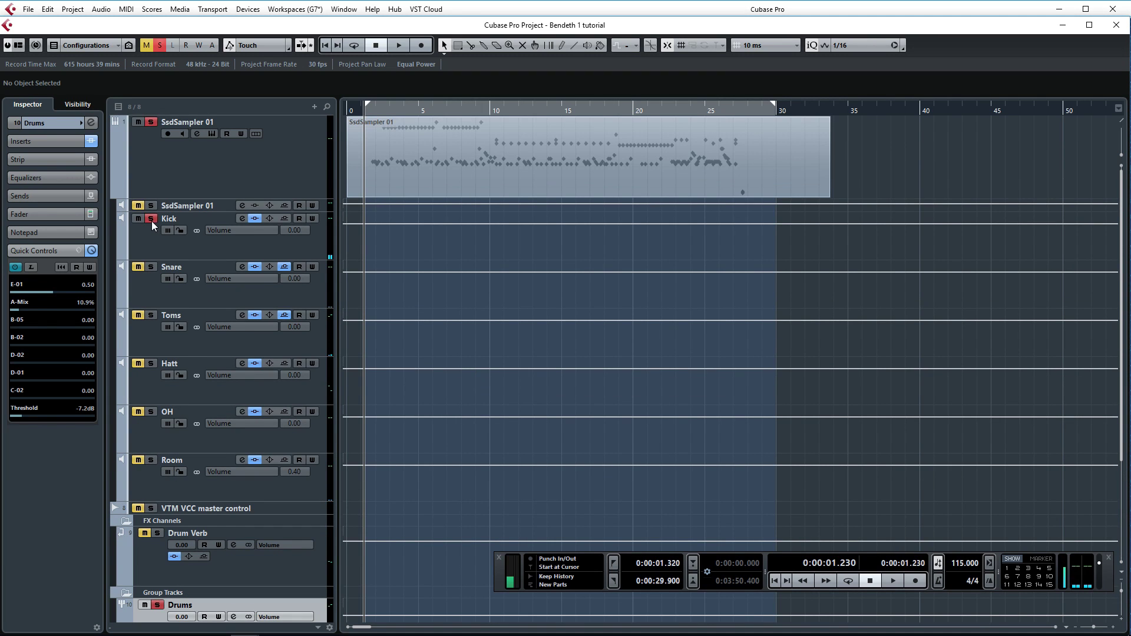
key(space)
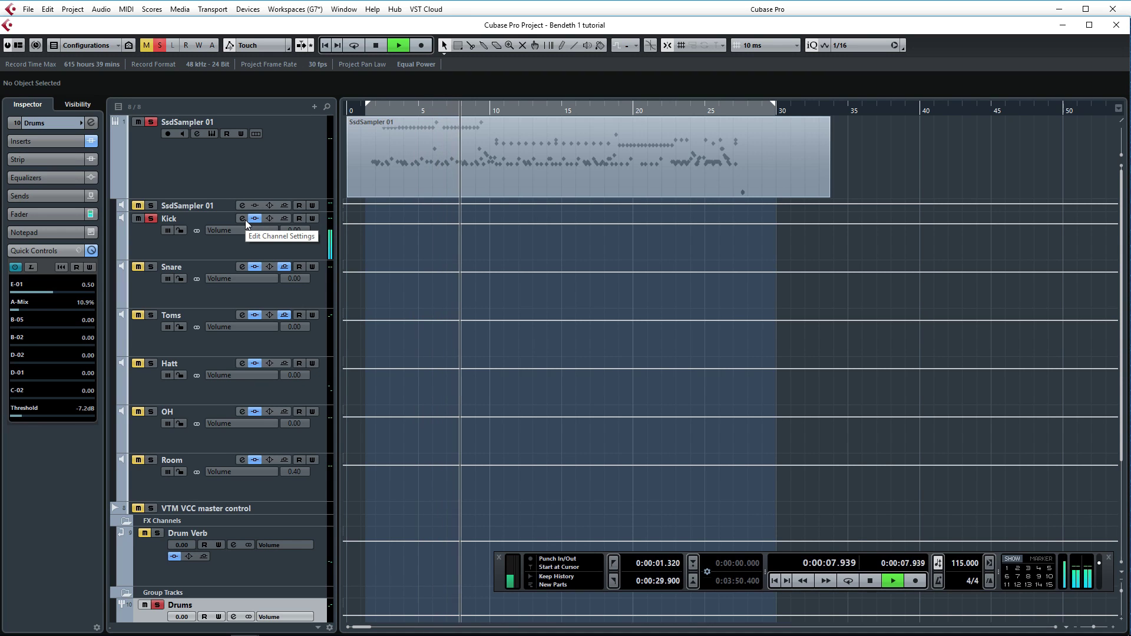
key(space)
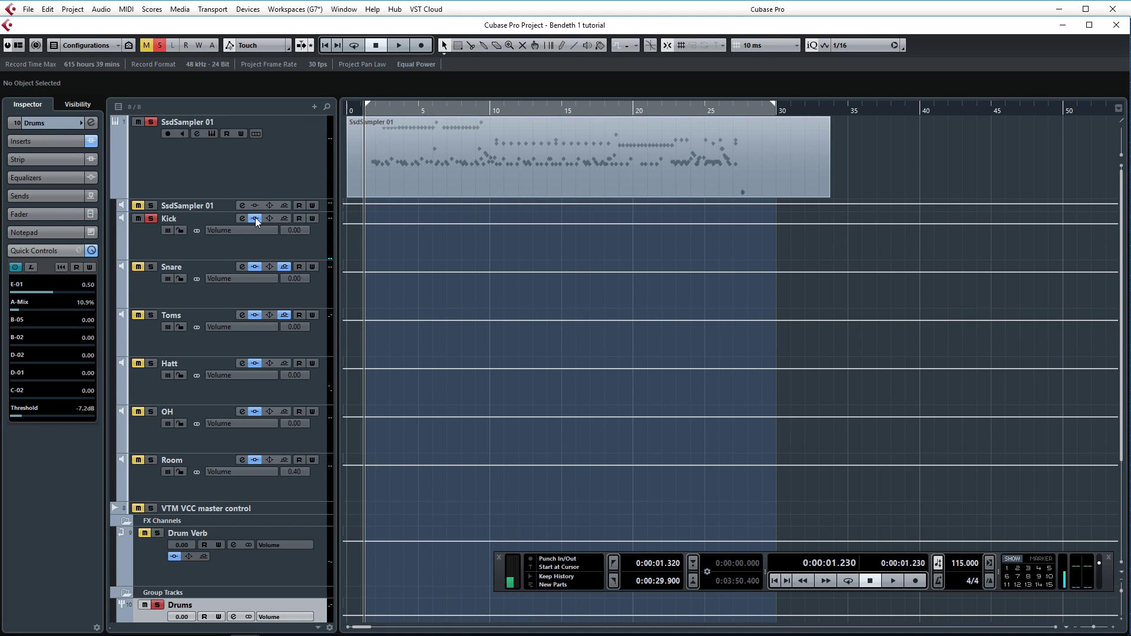
Step: Replay the Kick with its inserts bypassed, then re-enable them and show its channel settings
click(255, 219)
key(space)
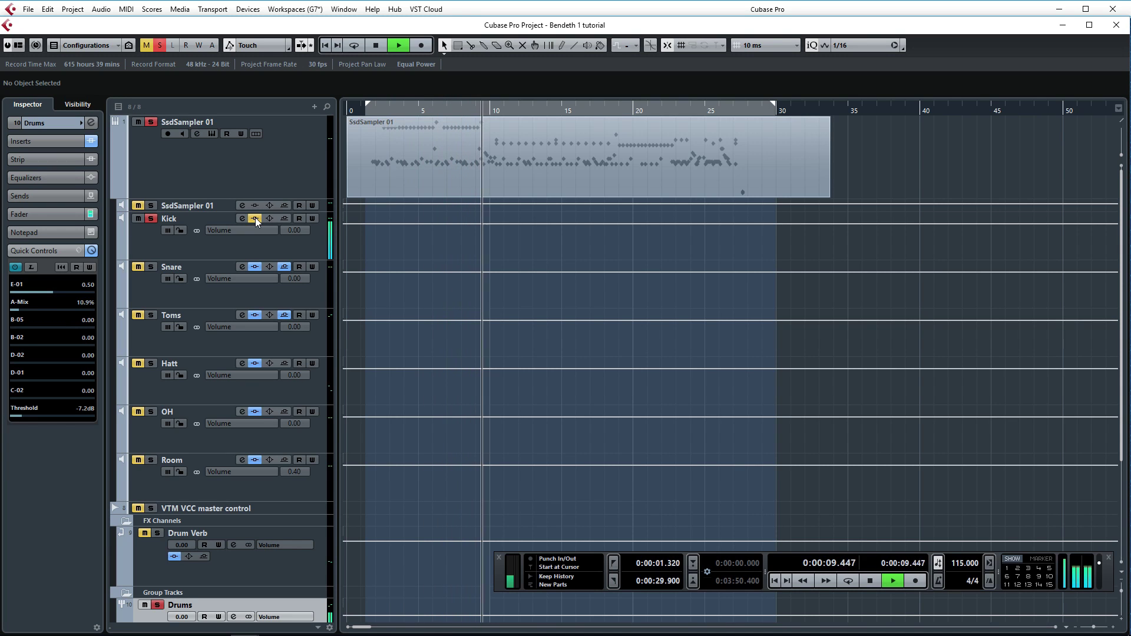
key(space)
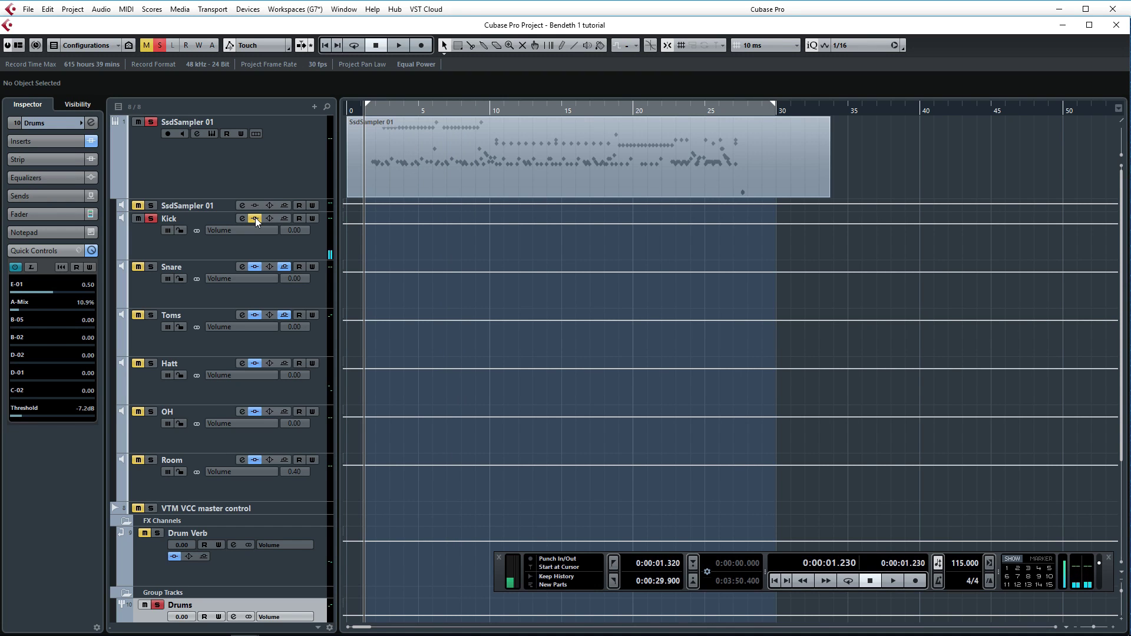
click(256, 217)
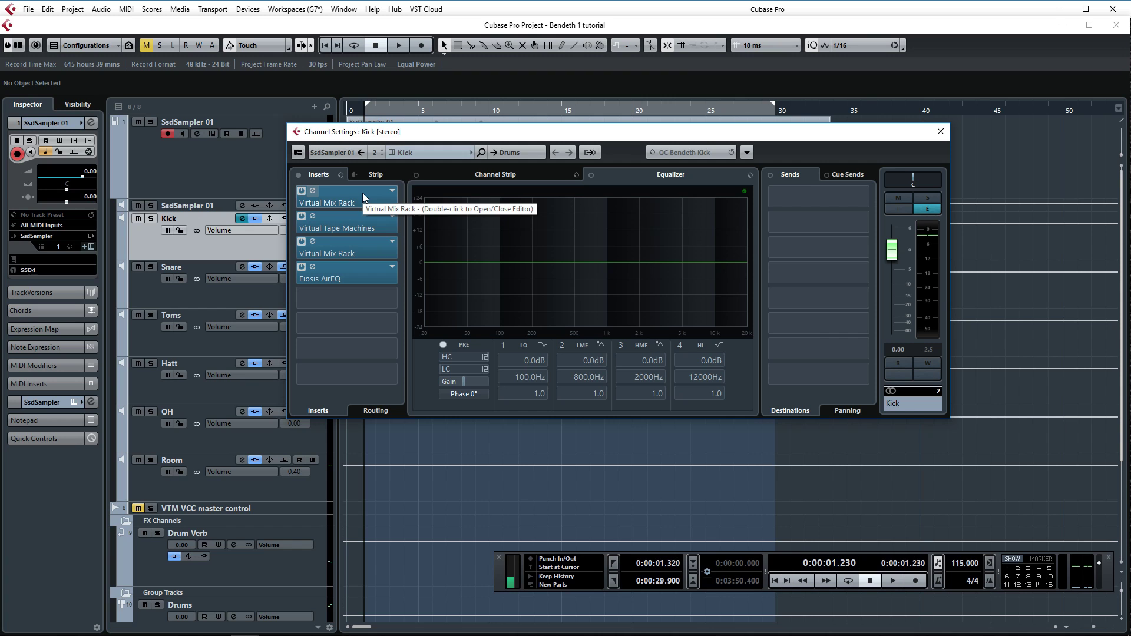
Step: Open the Kick's first Virtual Mix Rack insert to view its Trimmer and FG-73 modules
double_click(363, 198)
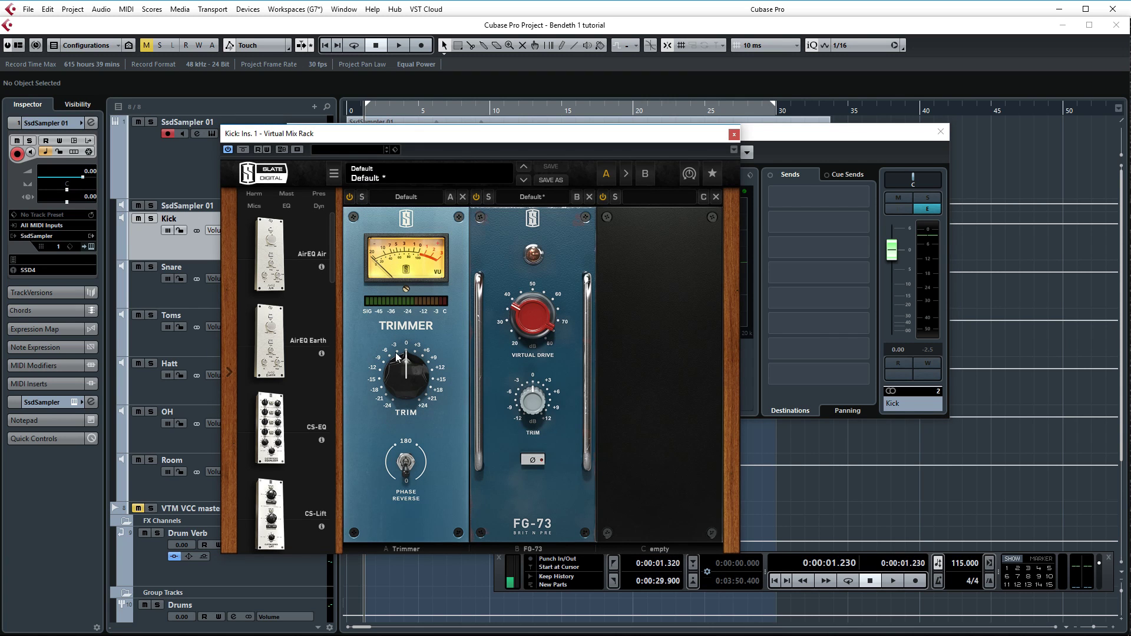
mouse_move(397, 357)
Step: Close the first rack, check Virtual Tape Machines, then open the Kick's third-slot Virtual Mix Rack
click(734, 134)
click(344, 216)
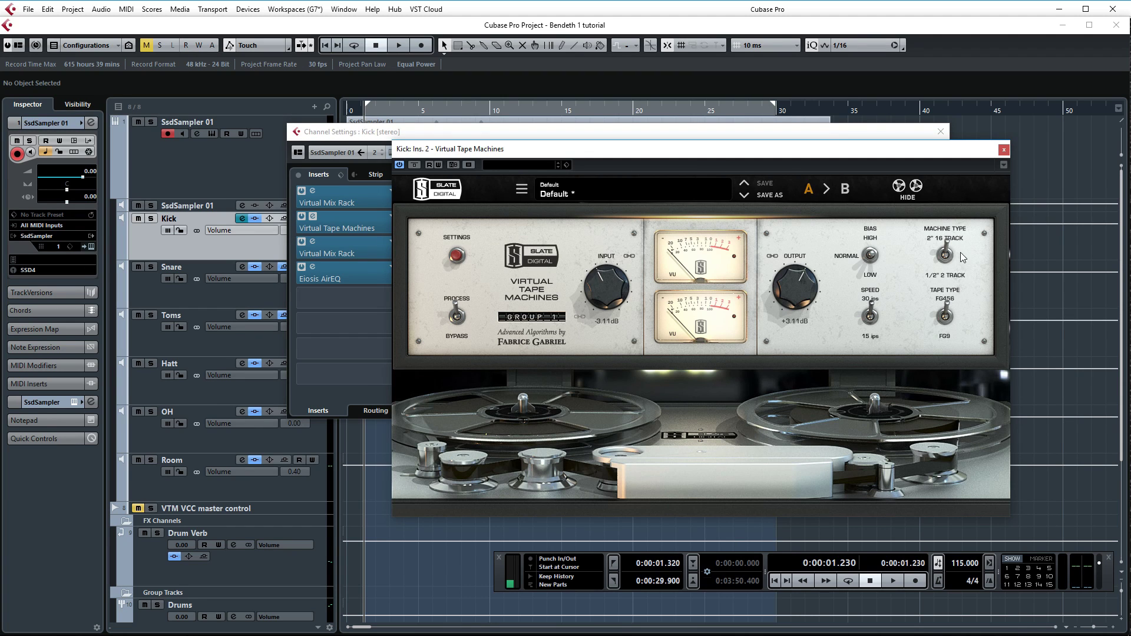
click(1004, 149)
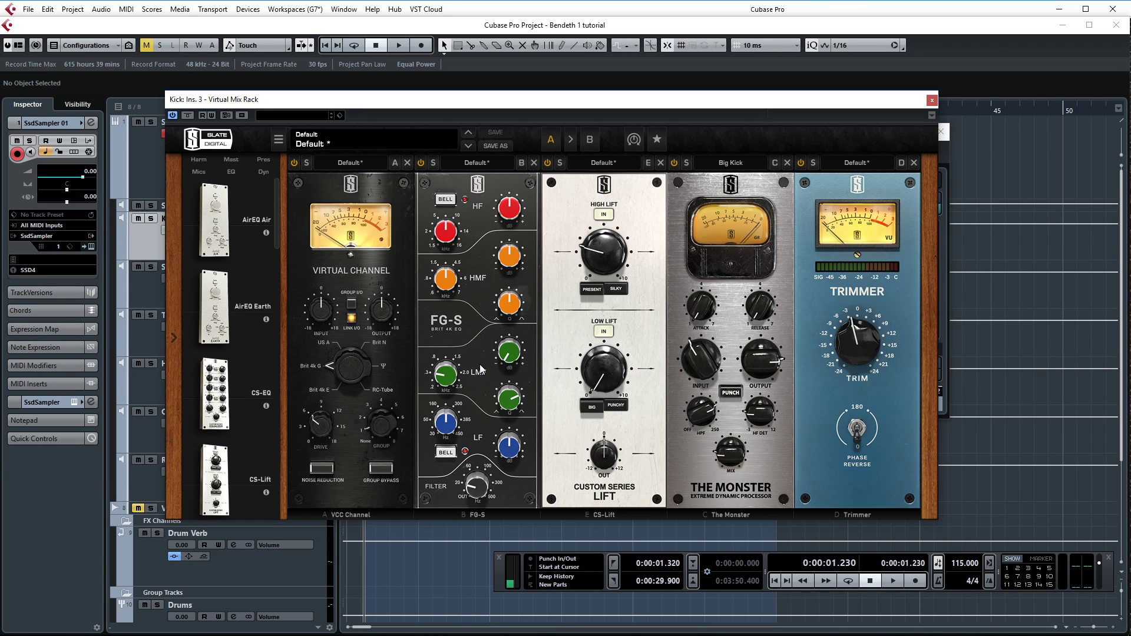
Step: Solo the Kick and compare it in playback with FG-S switched off, then back on
mouse_move(513, 359)
mouse_move(452, 377)
key(s)
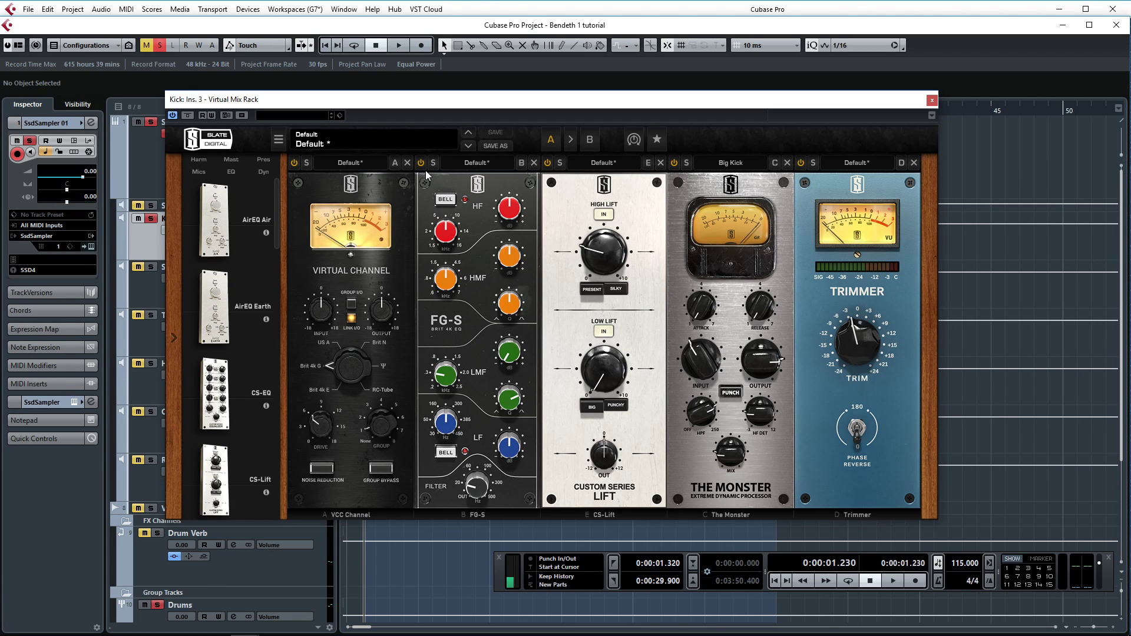
key(space)
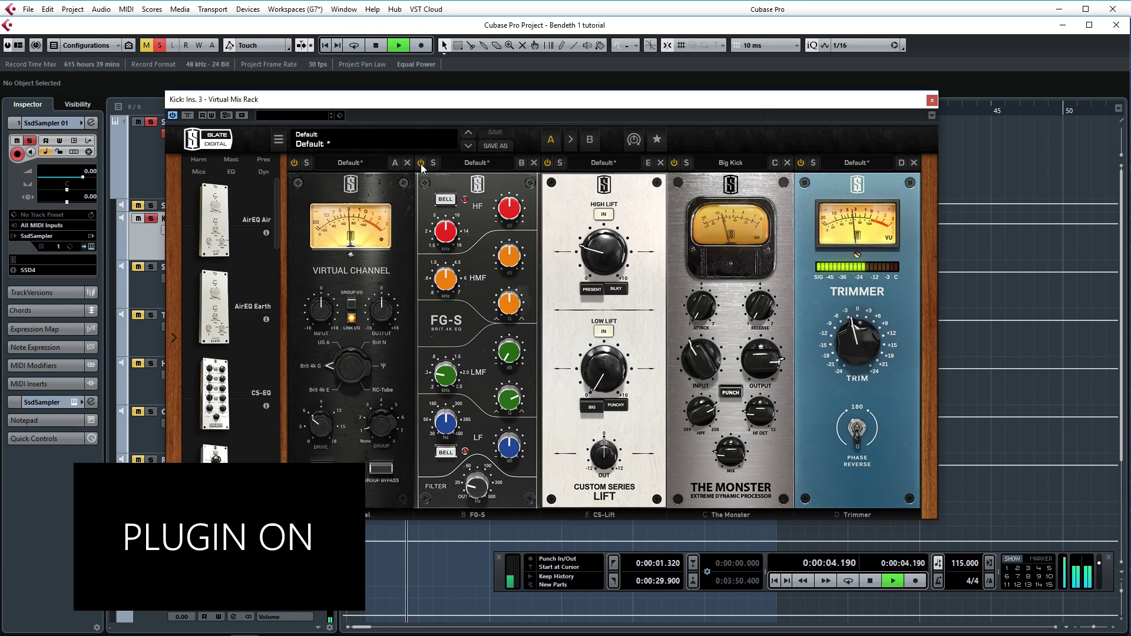
click(420, 163)
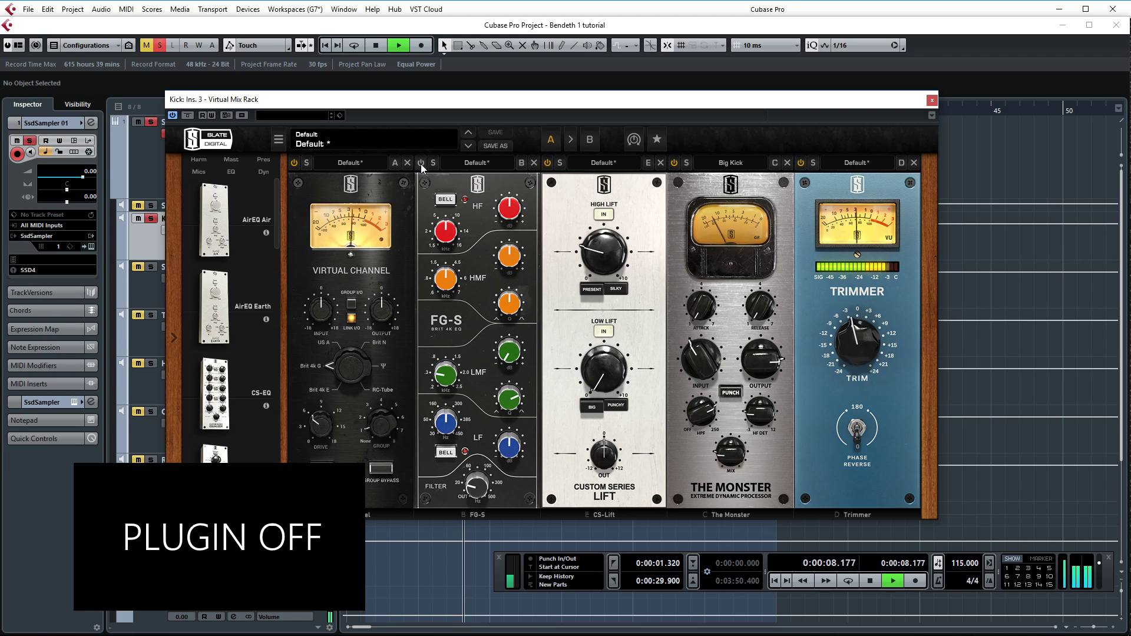
click(420, 163)
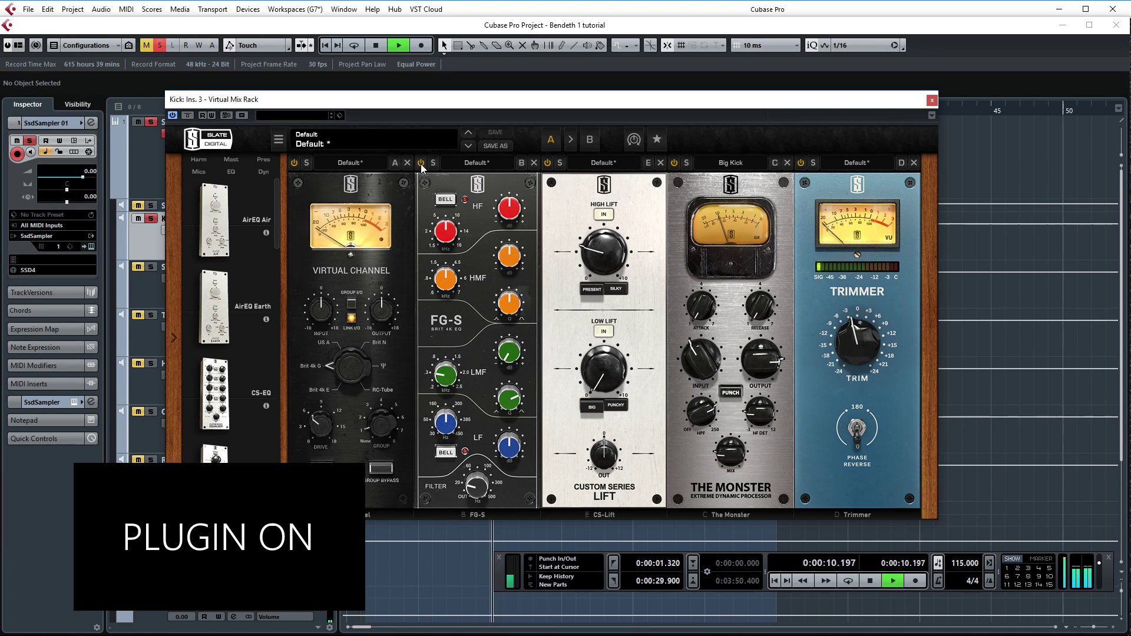
key(space)
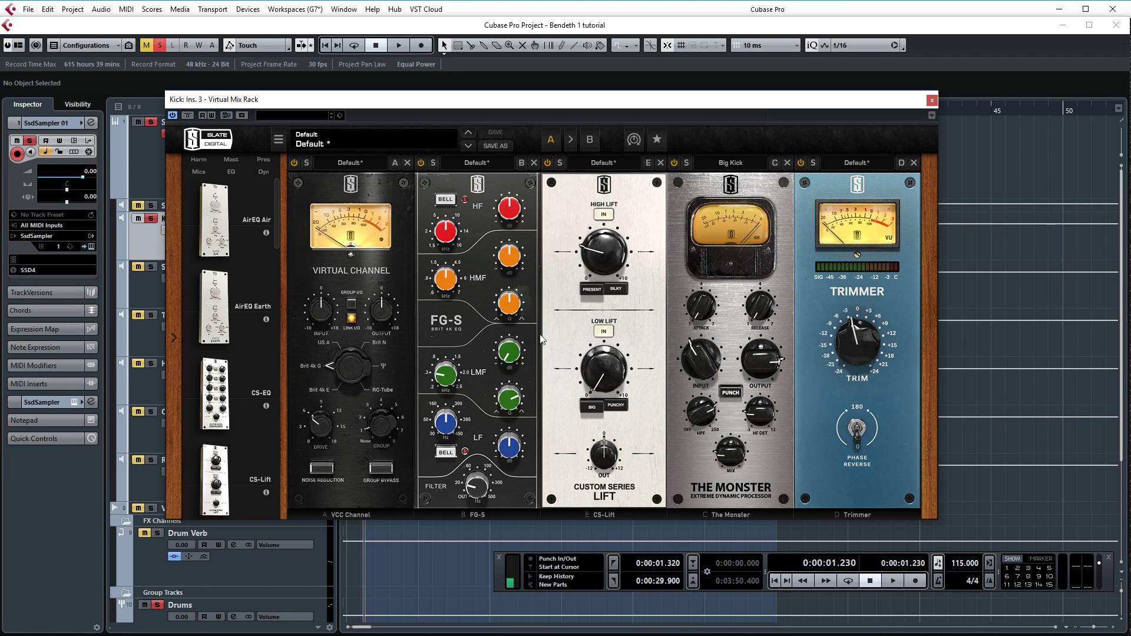
Step: Compare the Kick in playback with the CS-Lift module off, then back on
key(space)
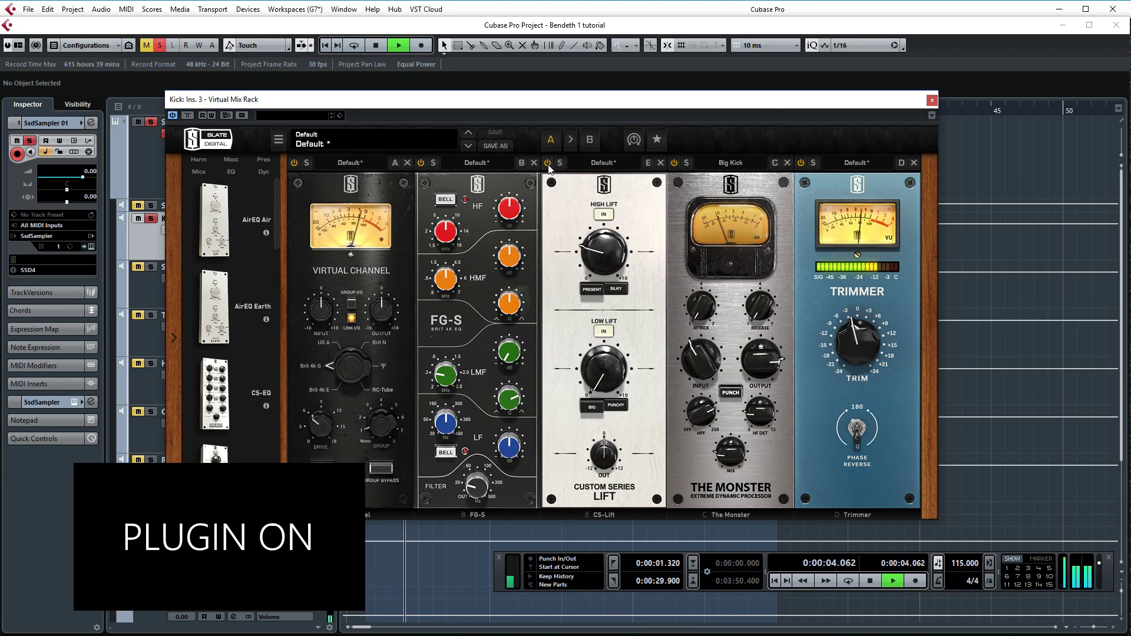
click(548, 164)
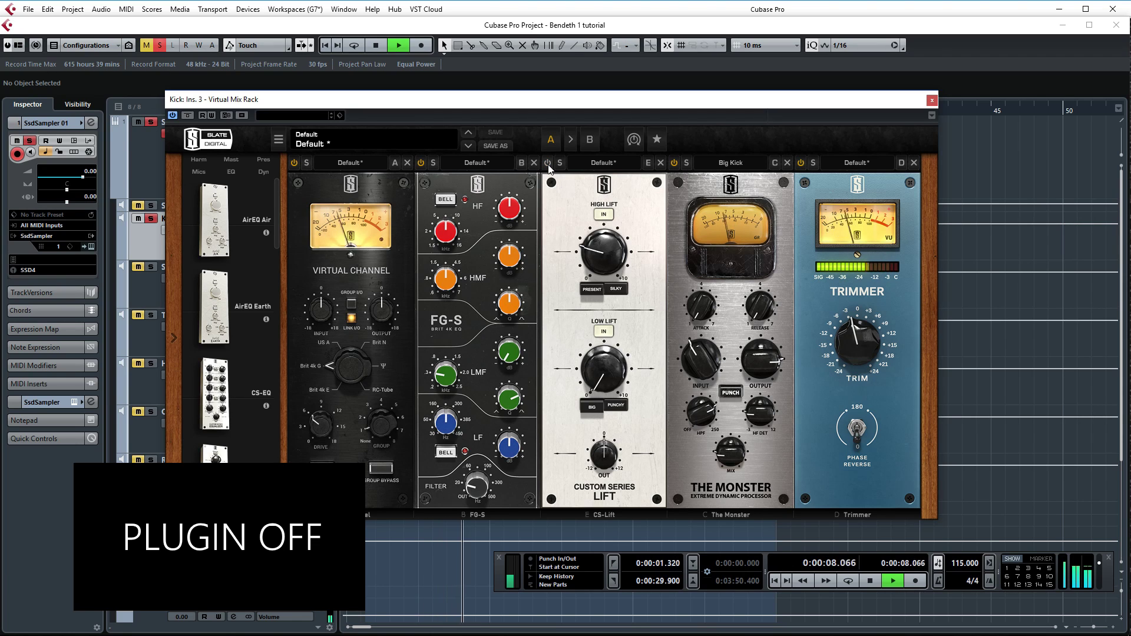
click(548, 164)
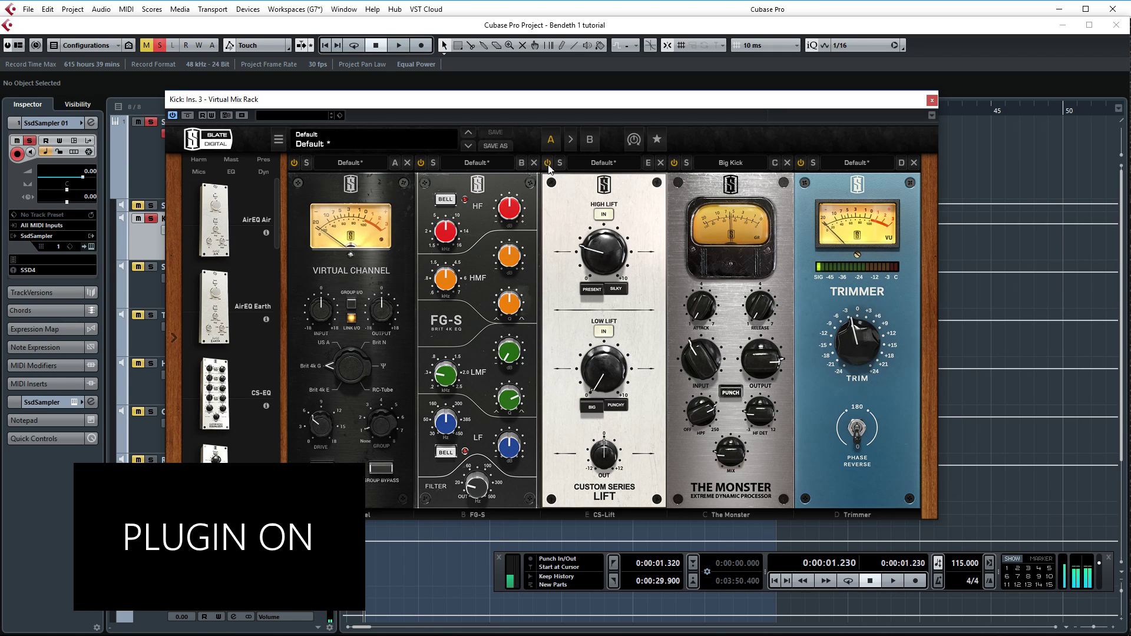
key(space)
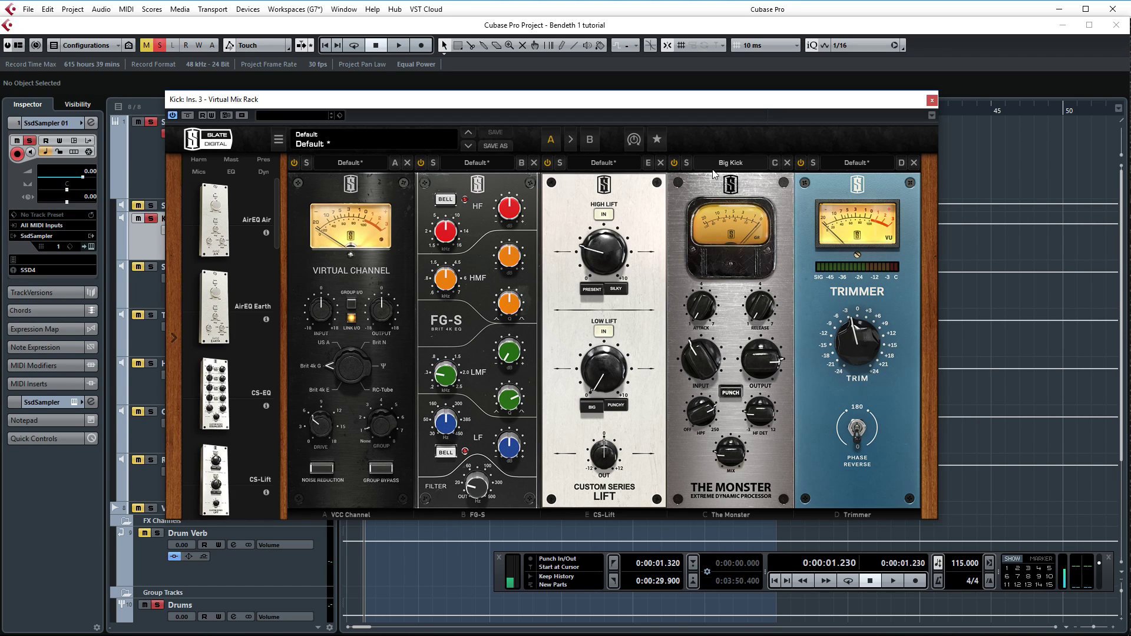
Step: Compare the Kick with The Monster off and on, then open the Eiosis AirEQ insert
key(space)
click(673, 164)
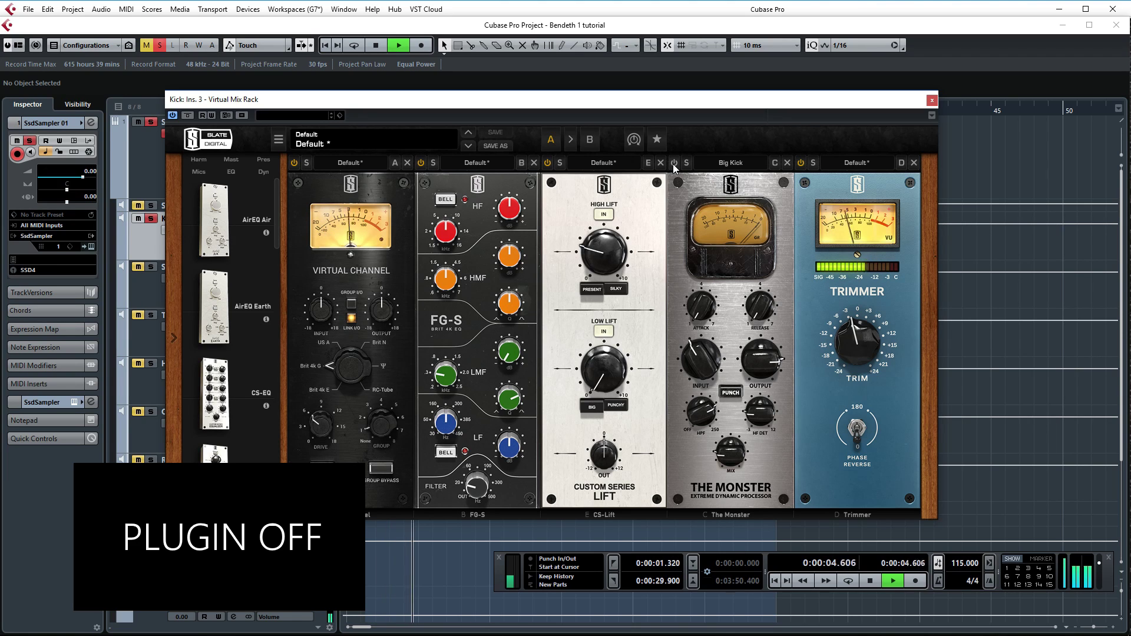
click(673, 163)
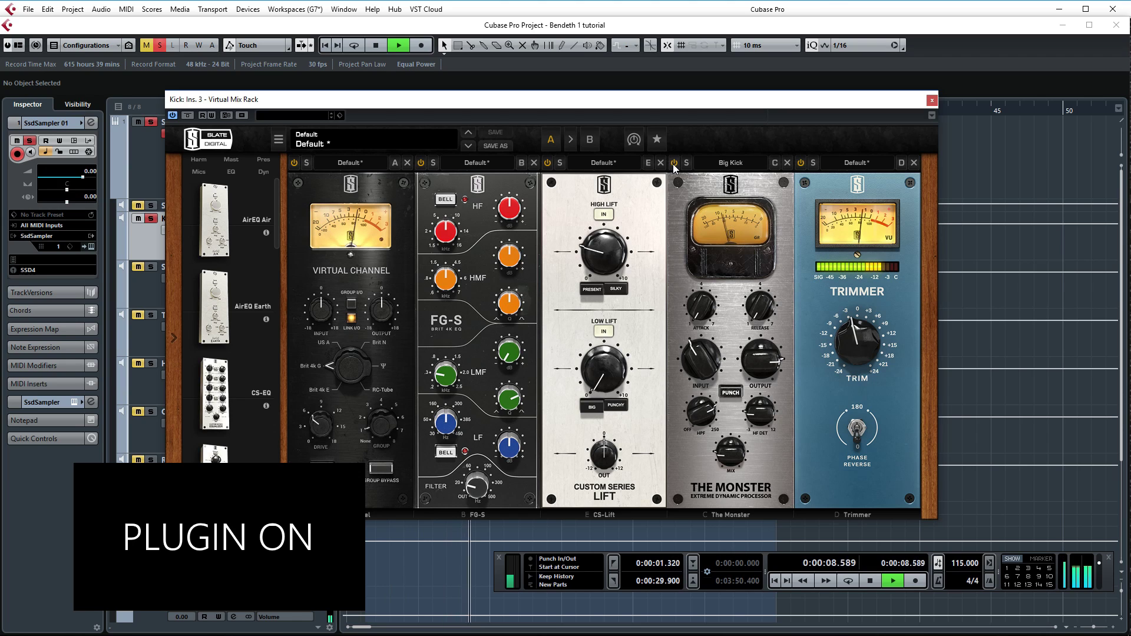
key(space)
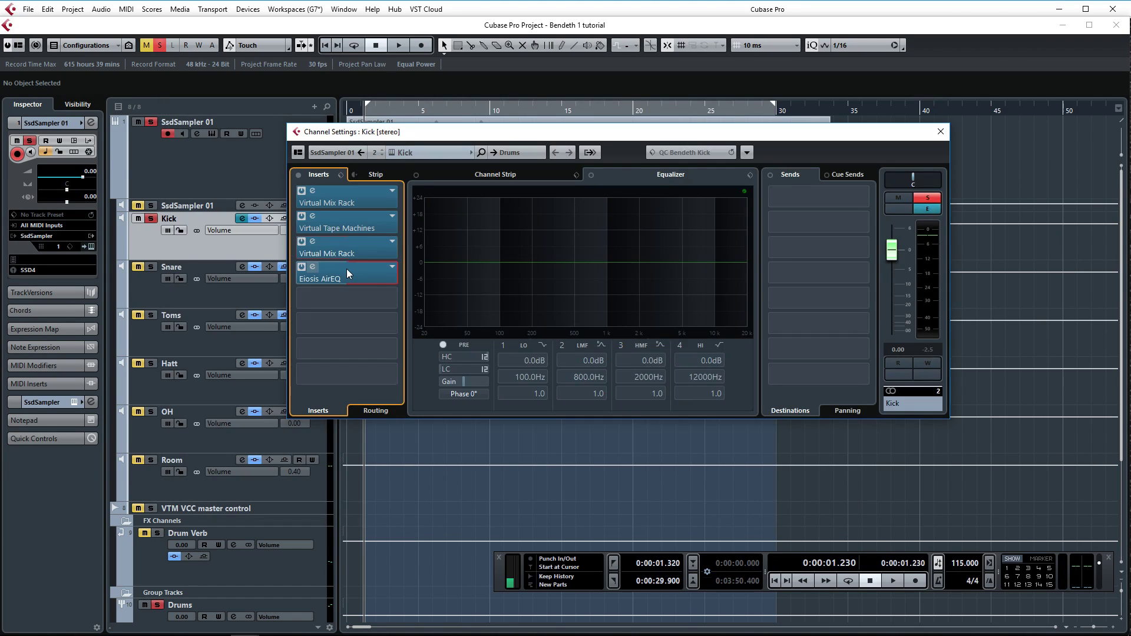
click(347, 269)
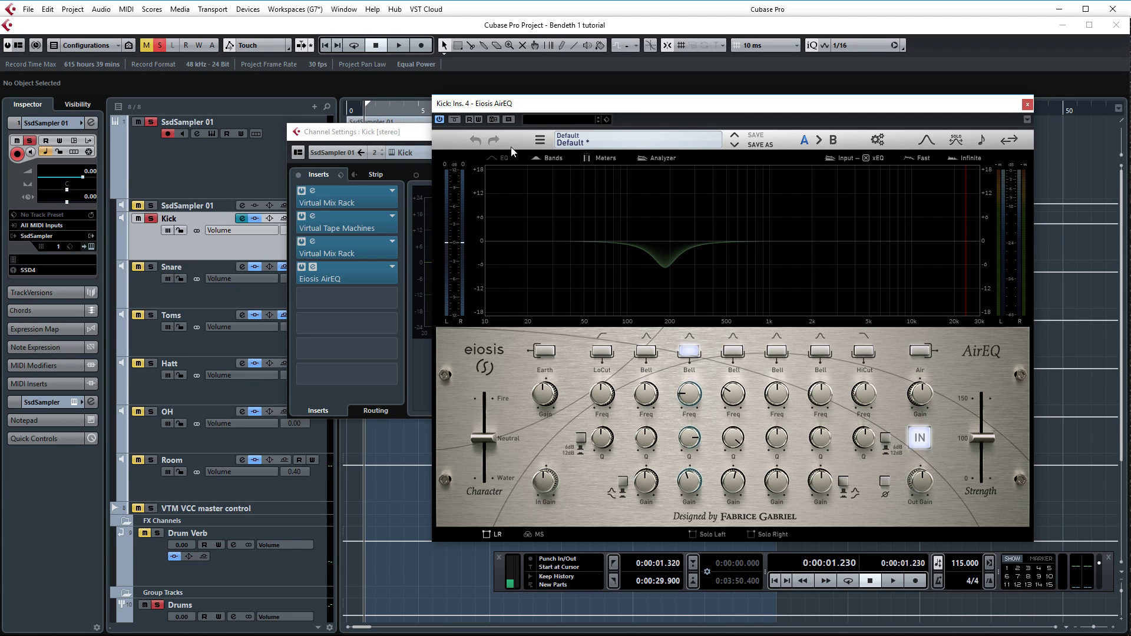
Step: Compare the Kick with AirEQ bypassed and active, and set the bell gain to -2.19 dB
key(space)
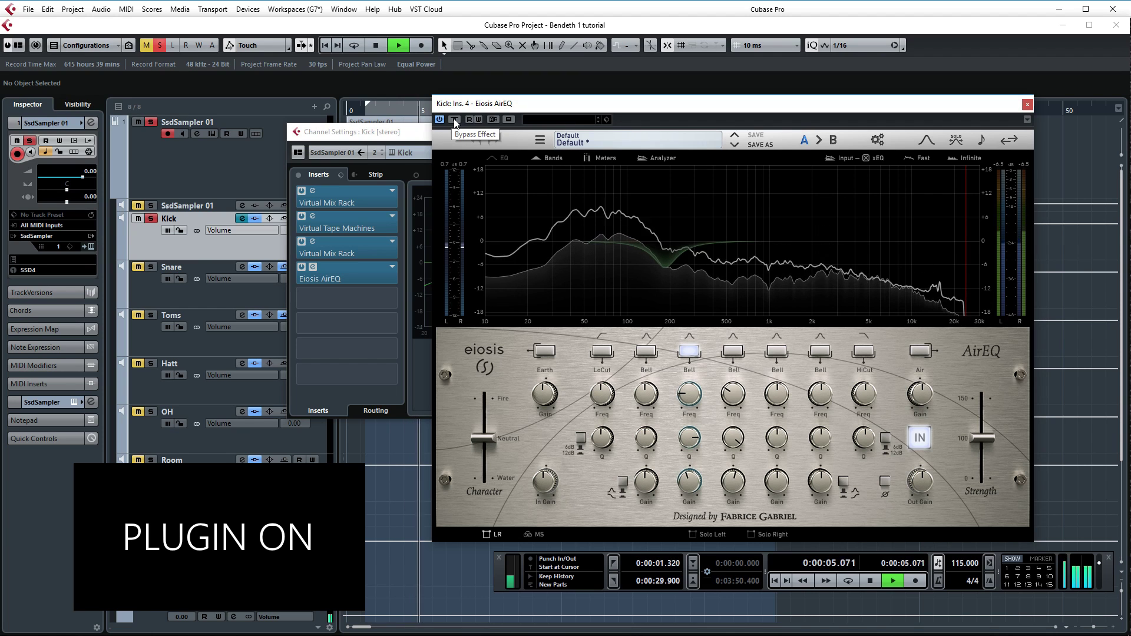
click(455, 119)
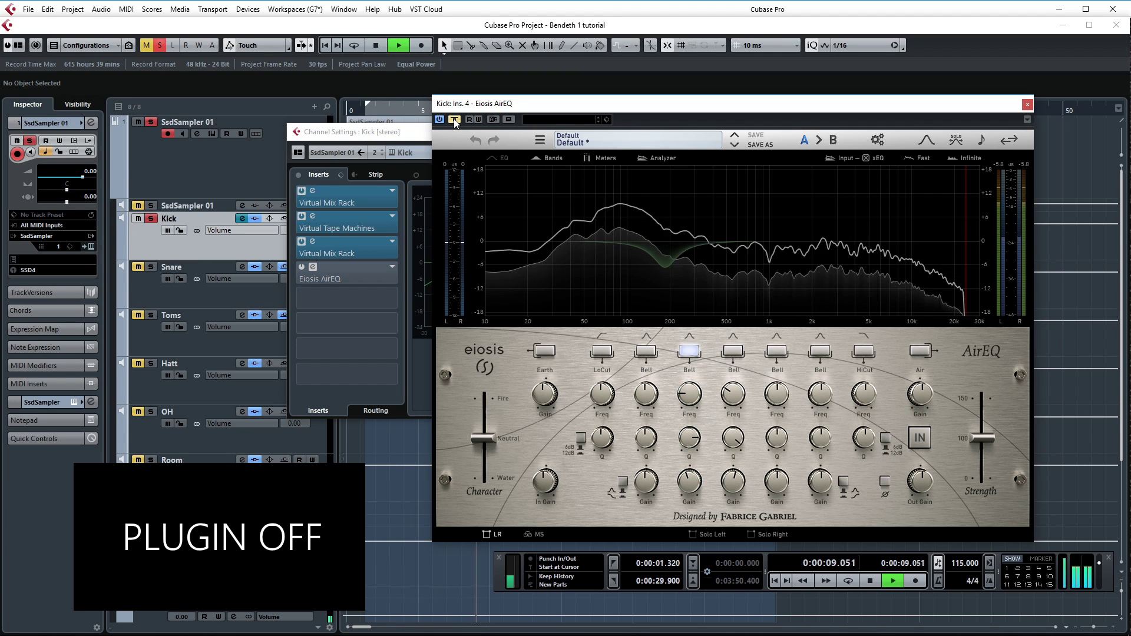
click(455, 120)
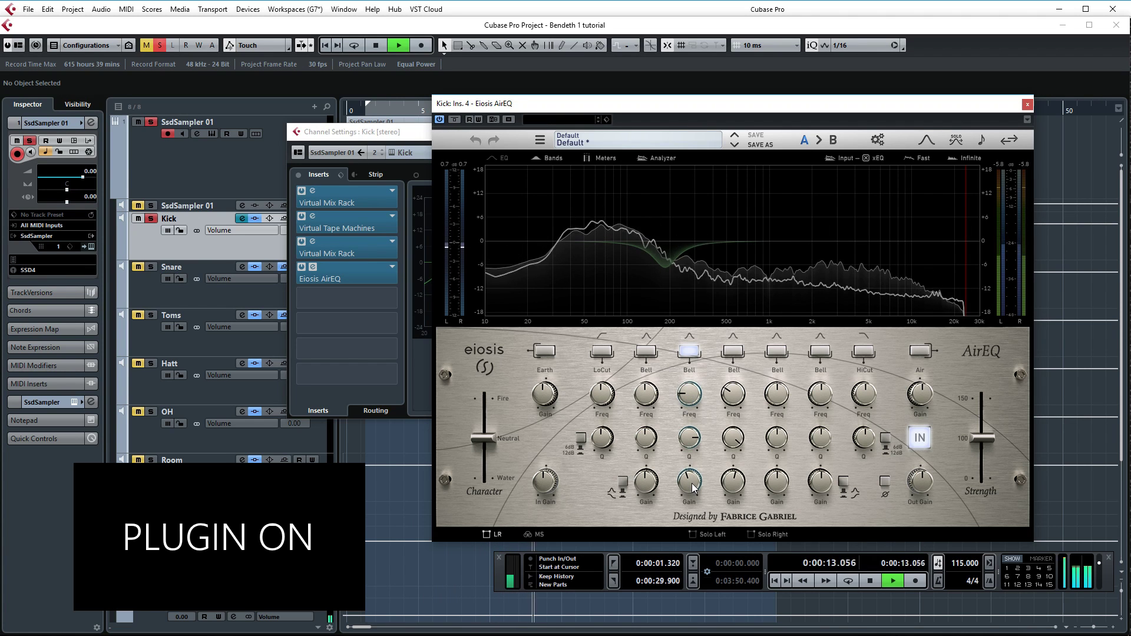
mouse_move(693, 487)
mouse_down()
mouse_move(700, 448)
mouse_move(702, 493)
mouse_up()
key(space)
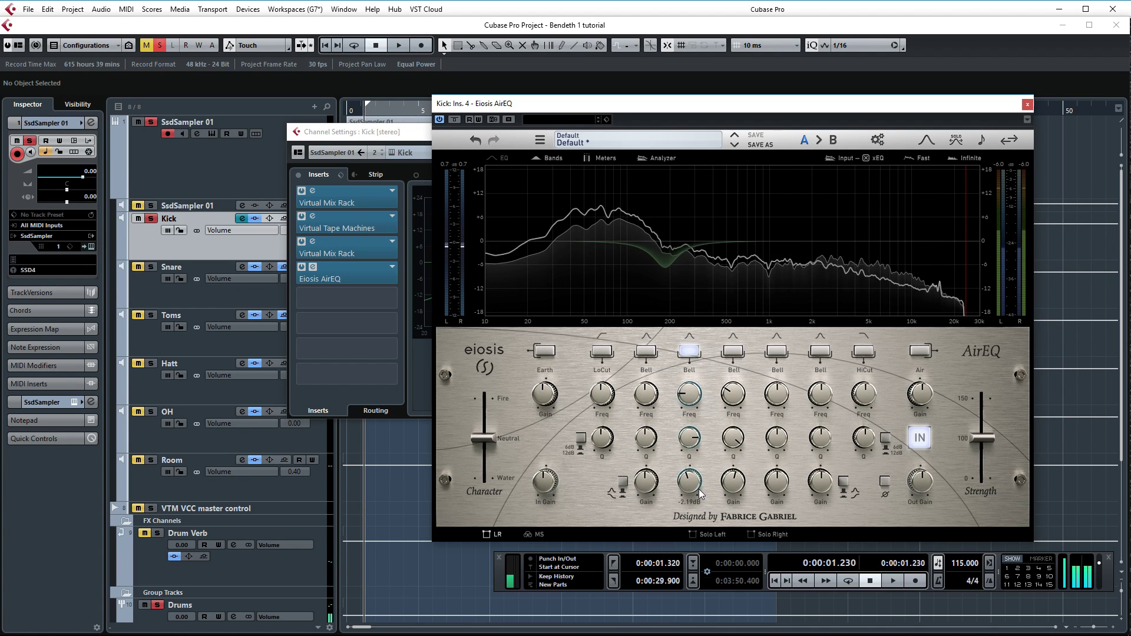
Step: Close the Kick's AirEQ and channel settings, solo the Snare and audition it
click(1027, 104)
click(993, 130)
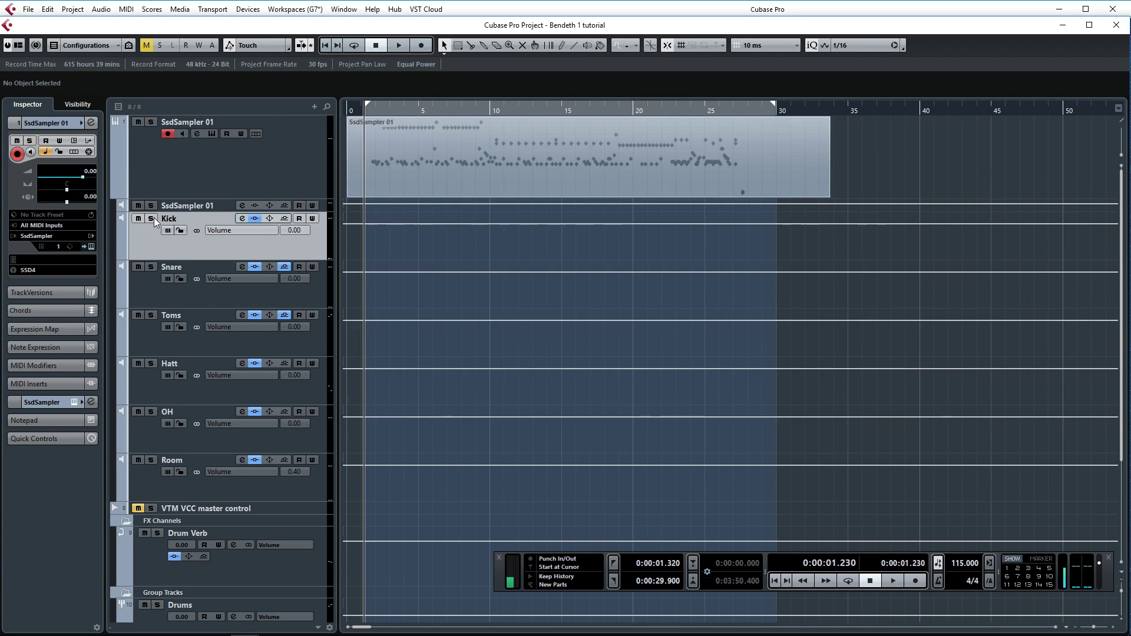
click(153, 267)
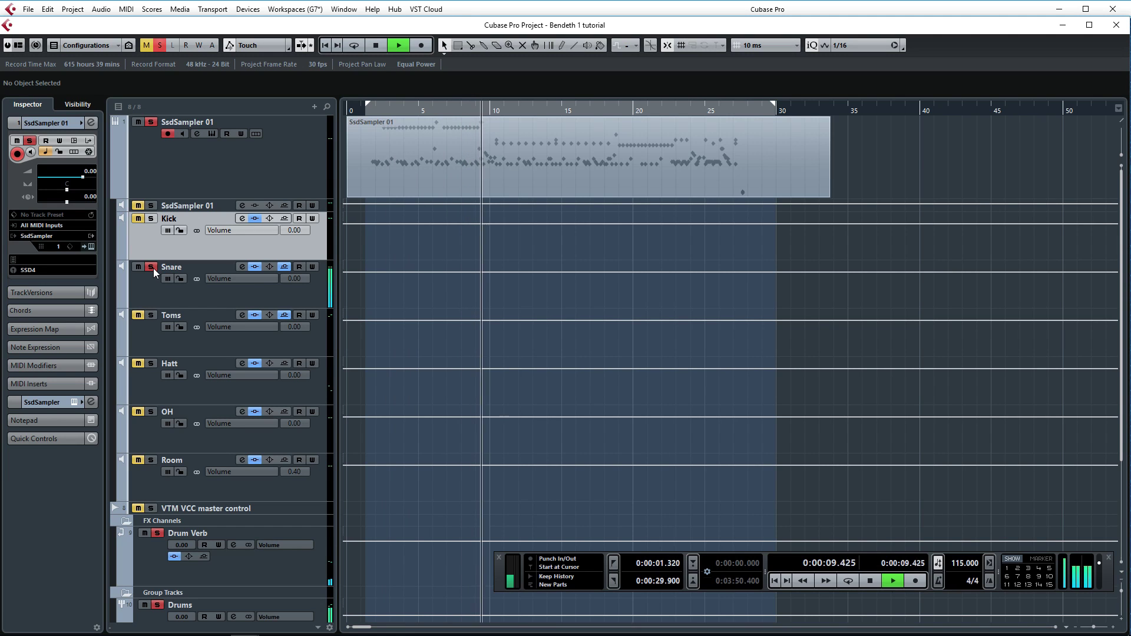
key(space)
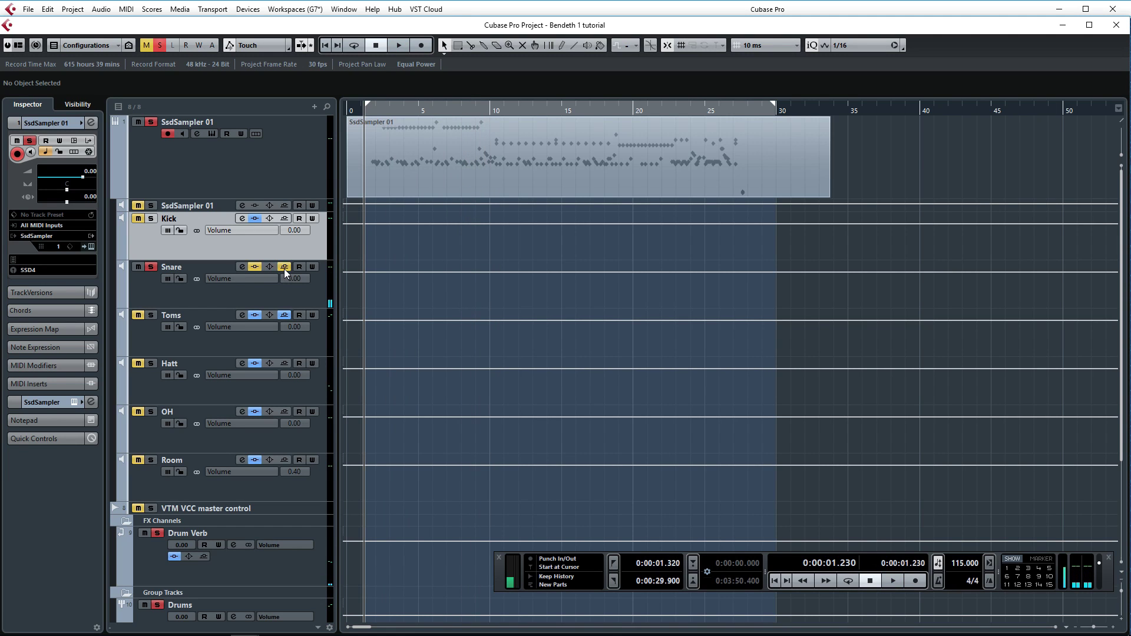
key(space)
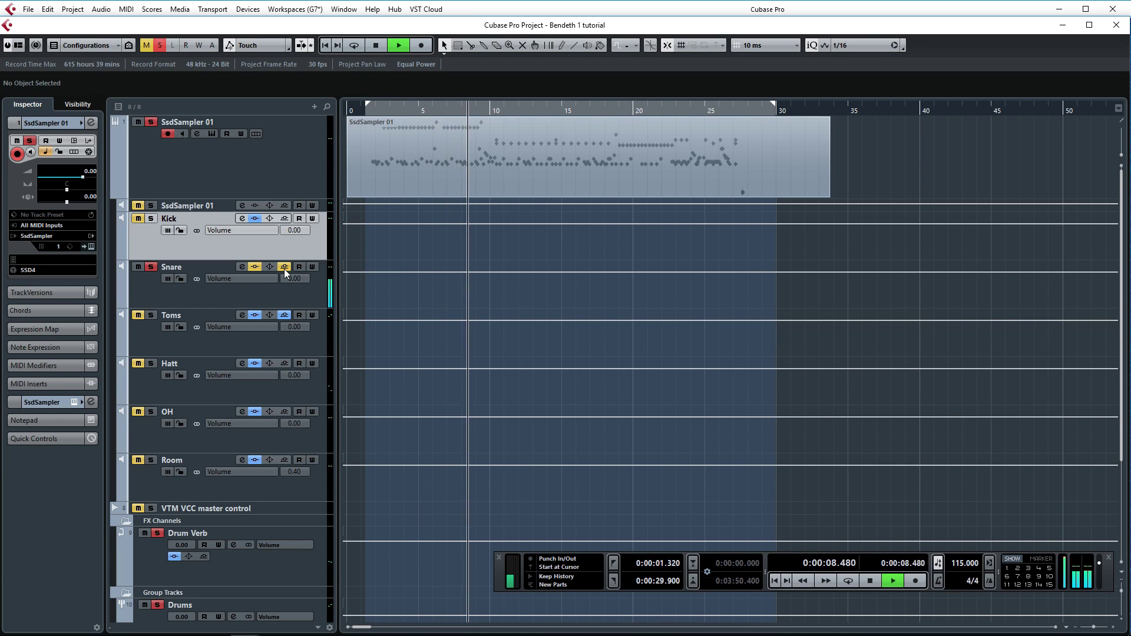
key(space)
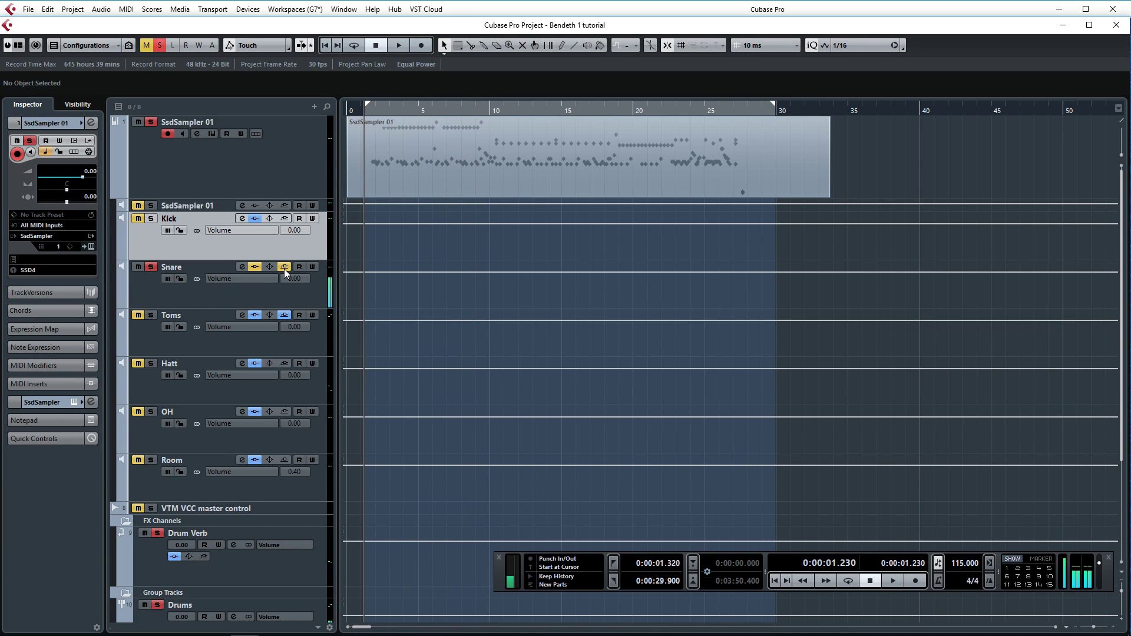
Step: From the Snare settings, jump to the Drum Verb channel and review its reverb rack
click(284, 269)
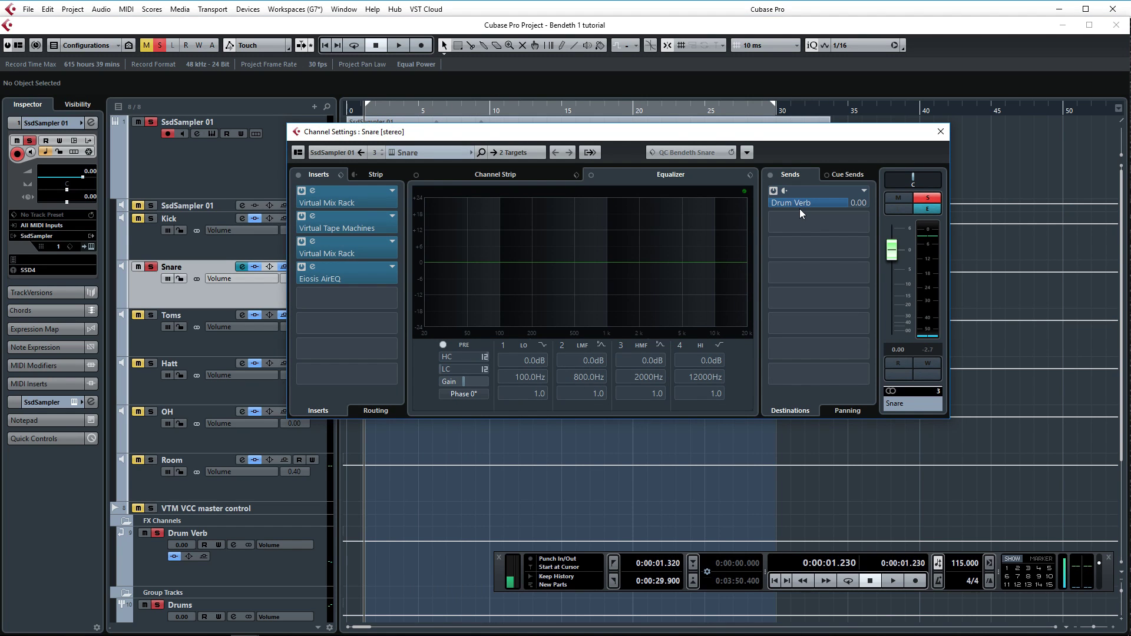
click(801, 208)
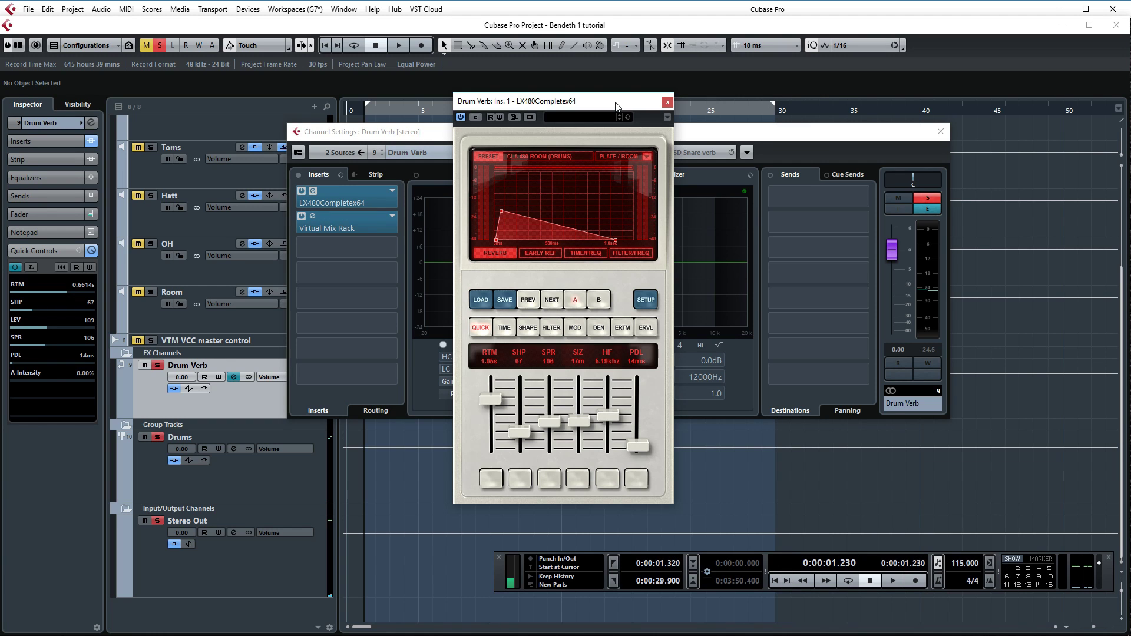
click(667, 102)
click(344, 221)
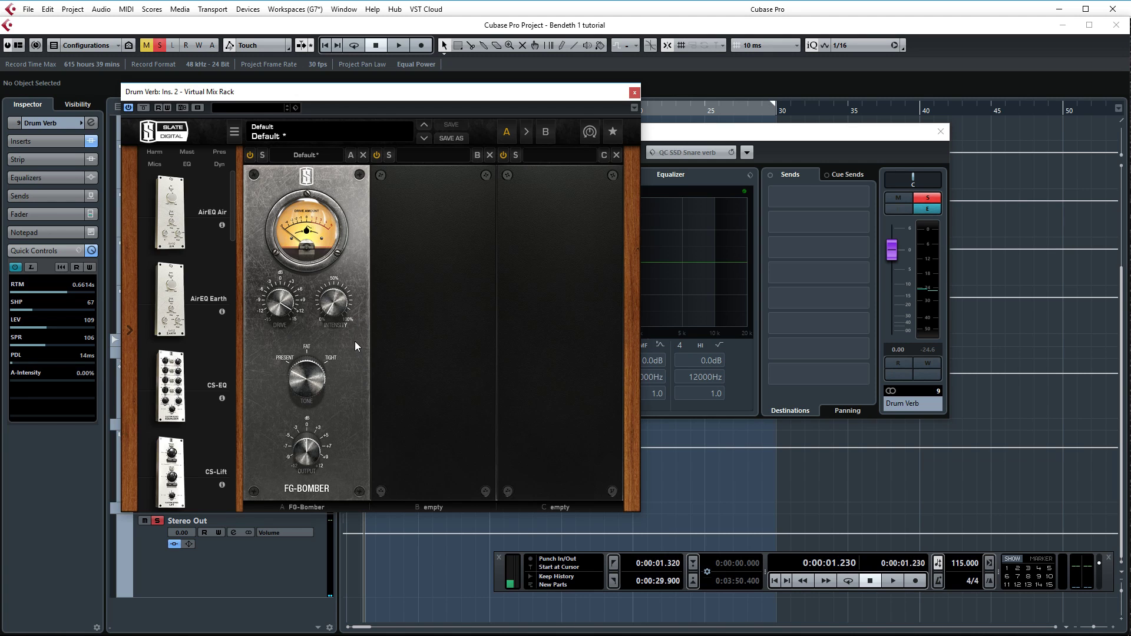
click(634, 93)
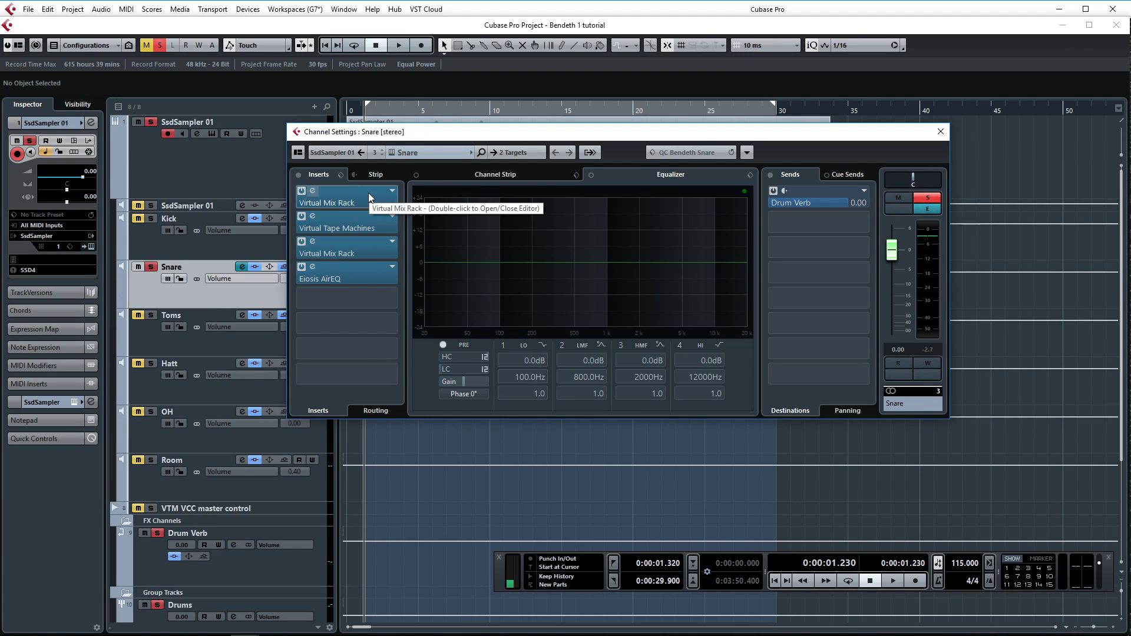
Step: Review the Snare's first rack and Virtual Tape Machines, then select the insert 3 rack
double_click(368, 193)
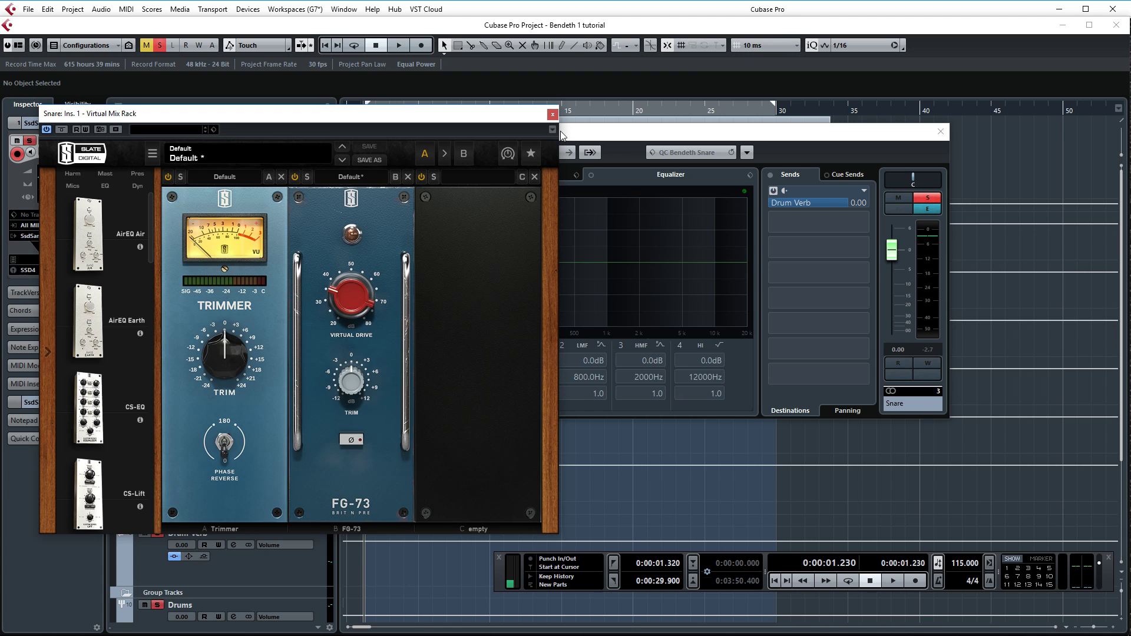
click(553, 115)
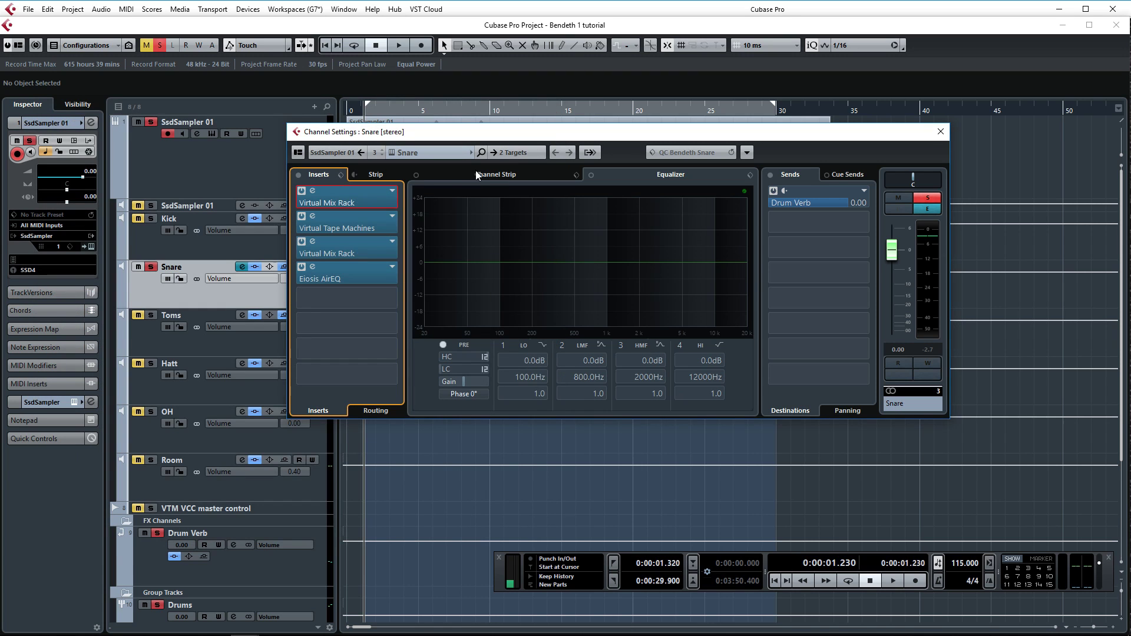
click(366, 217)
click(1014, 111)
click(346, 254)
Step: In the Snare's second rack, compare FG-S off and on, and raise the LMF boost to +4.20 dB
click(354, 248)
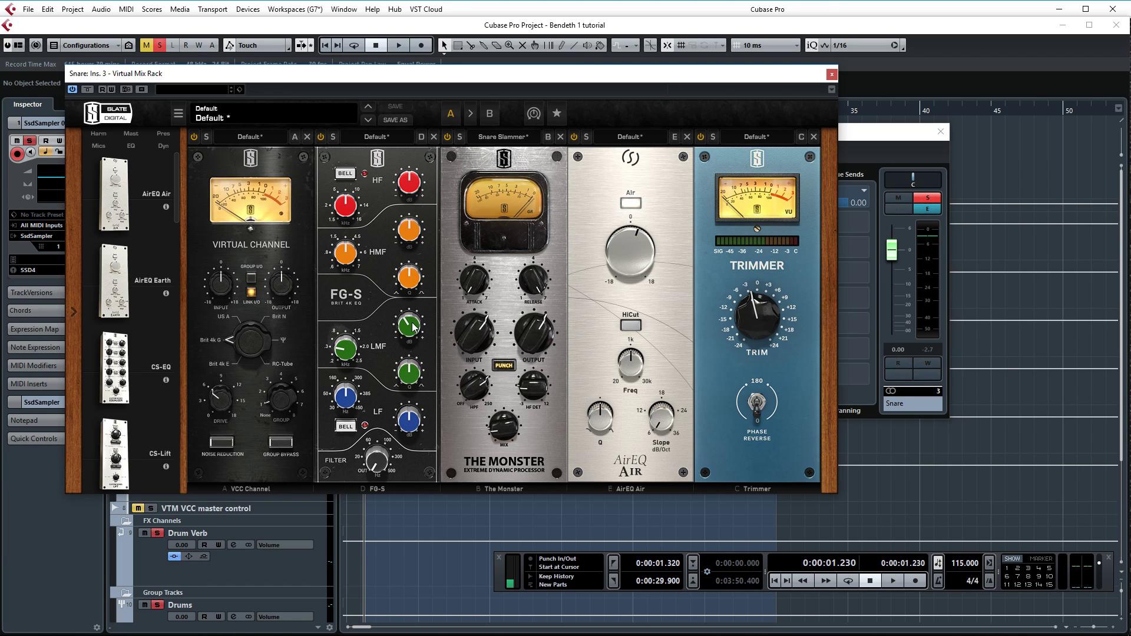
click(320, 138)
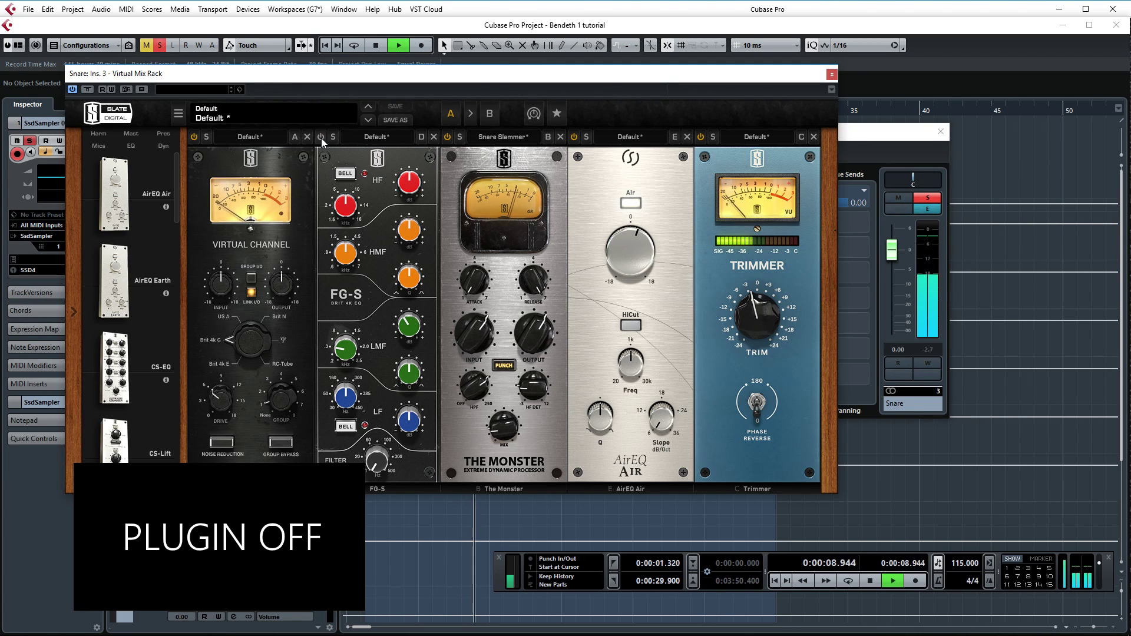
click(321, 137)
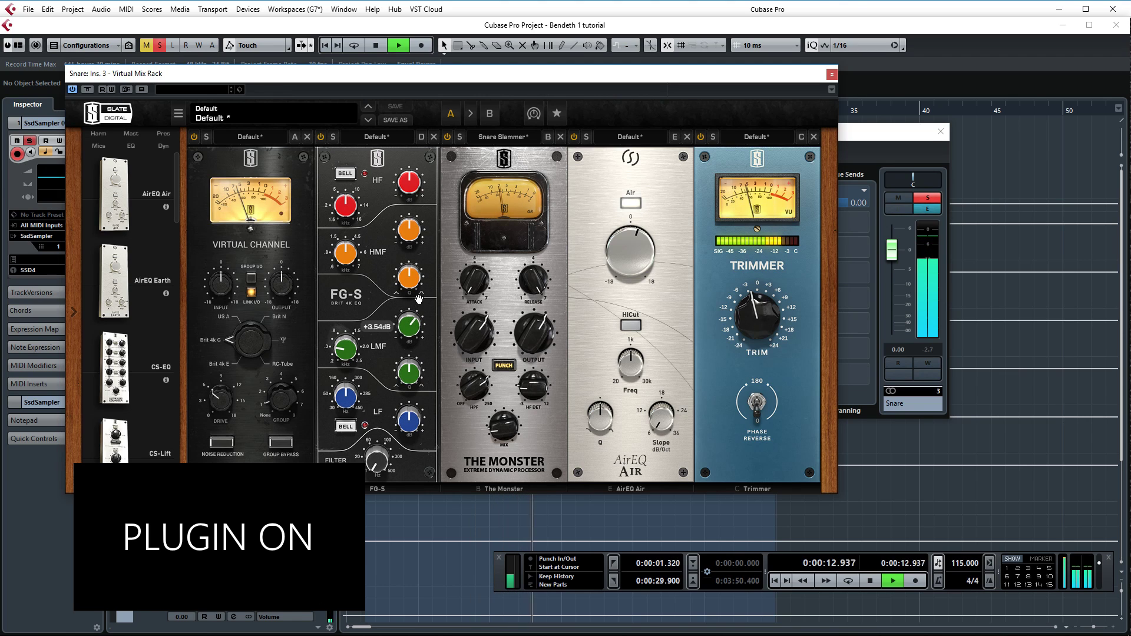
drag(419, 298, 418, 332)
key(space)
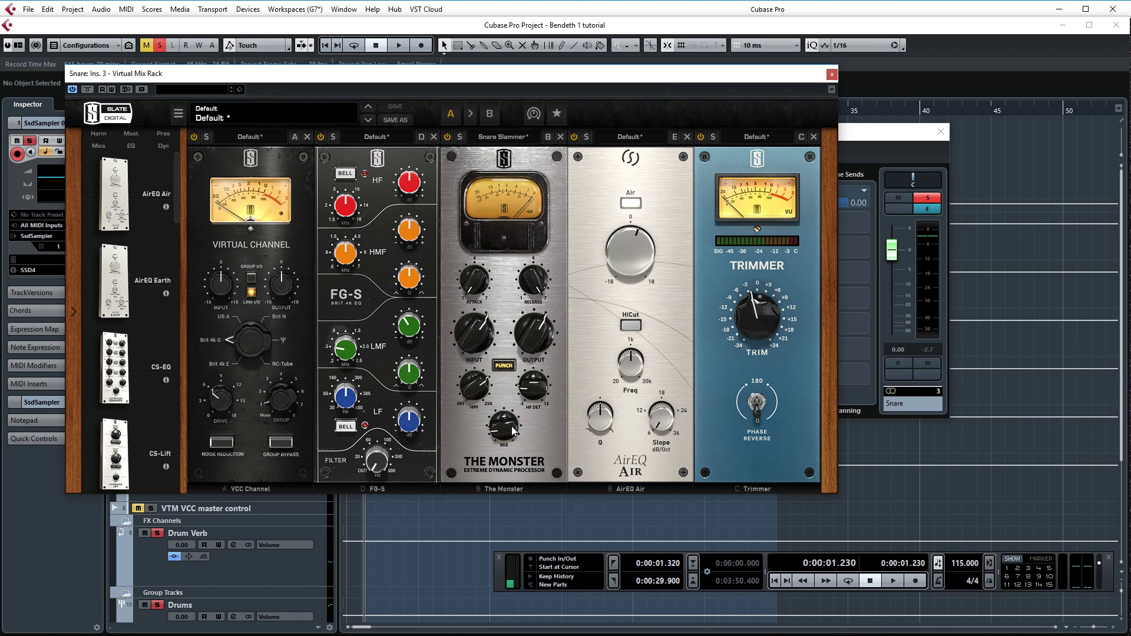
Step: Compare the snare in playback with The Monster compressor bypassed, then active
click(447, 137)
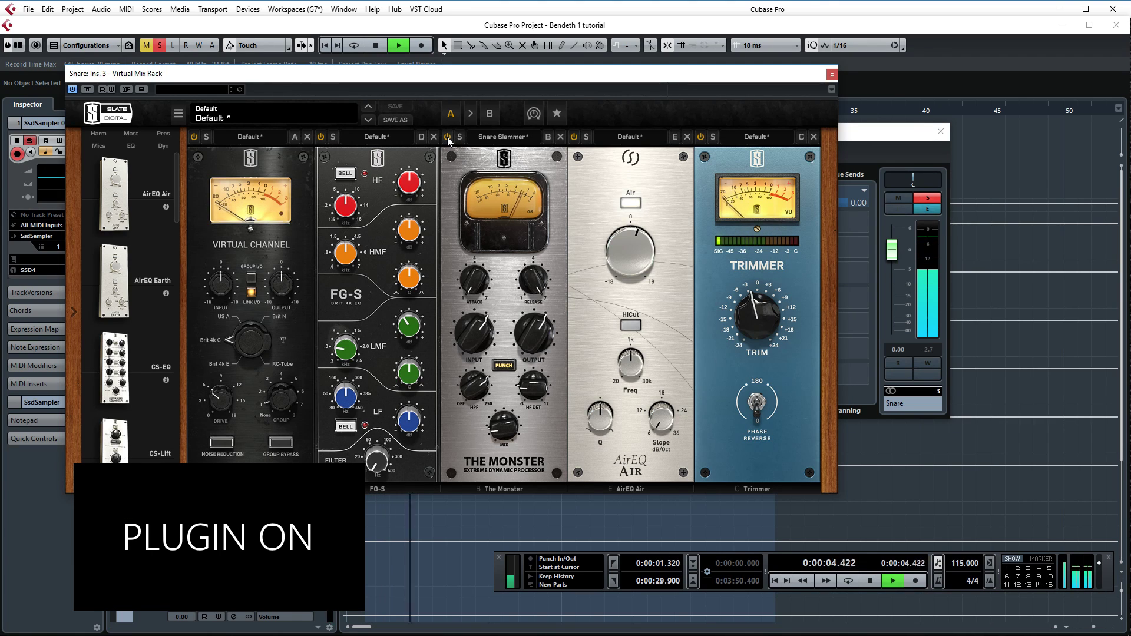
click(447, 137)
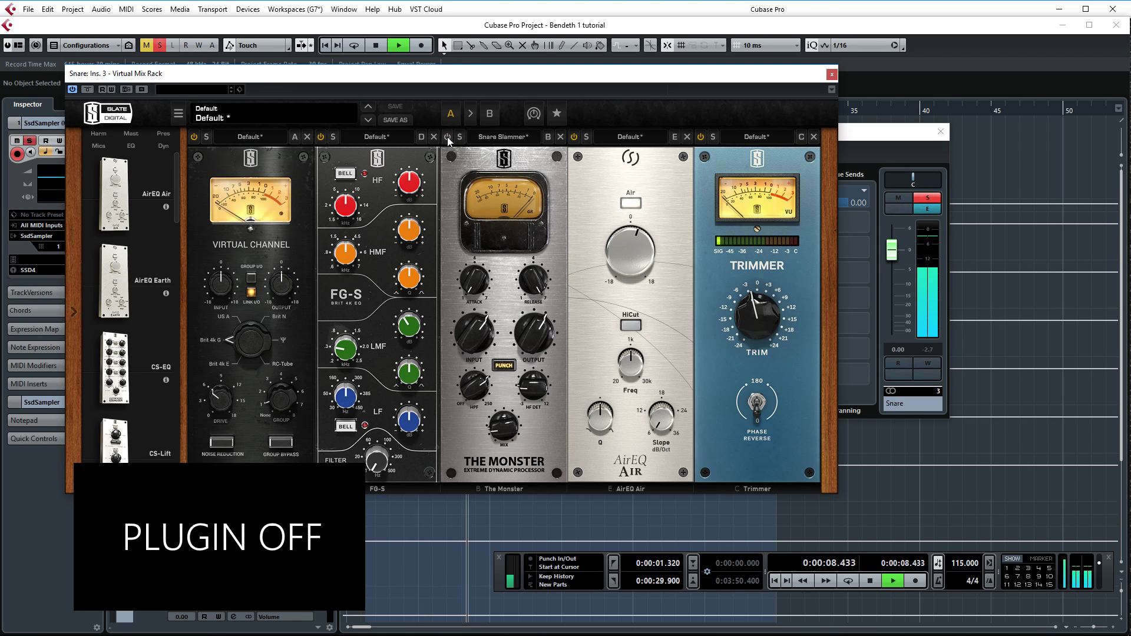
click(447, 136)
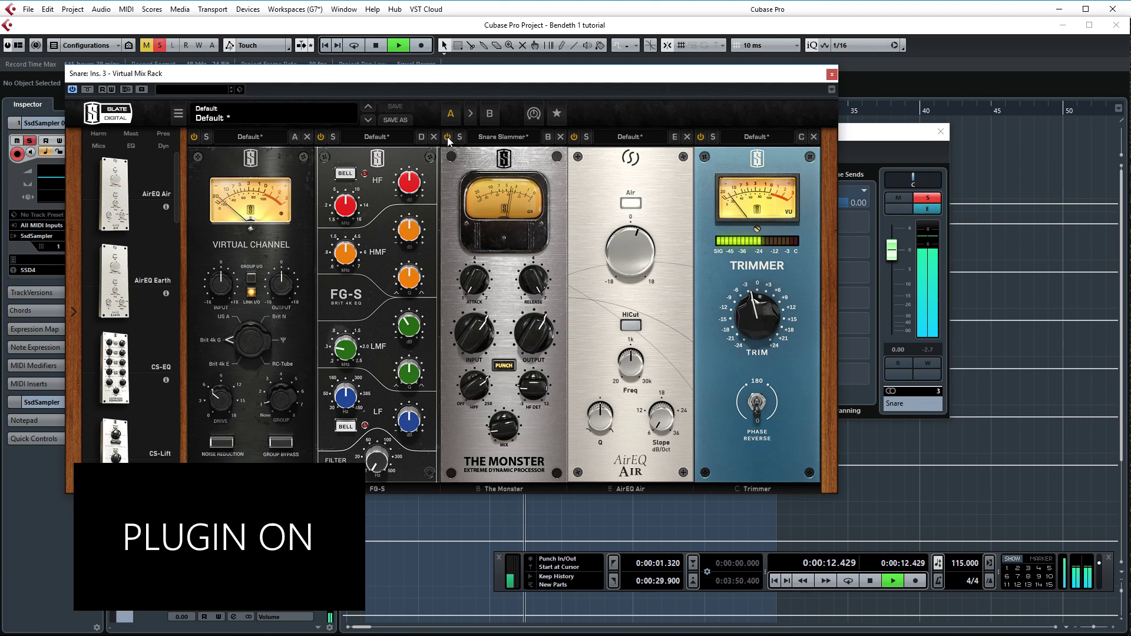
key(space)
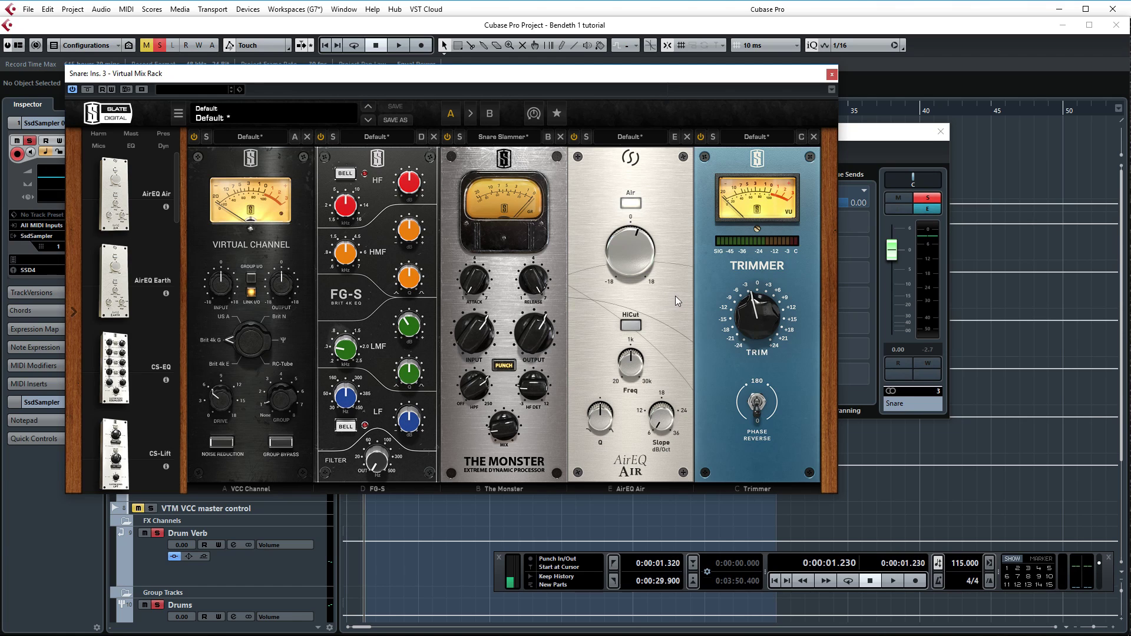
Step: Compare the snare in playback with the AirEQ Air module bypassed, then active
click(575, 137)
key(space)
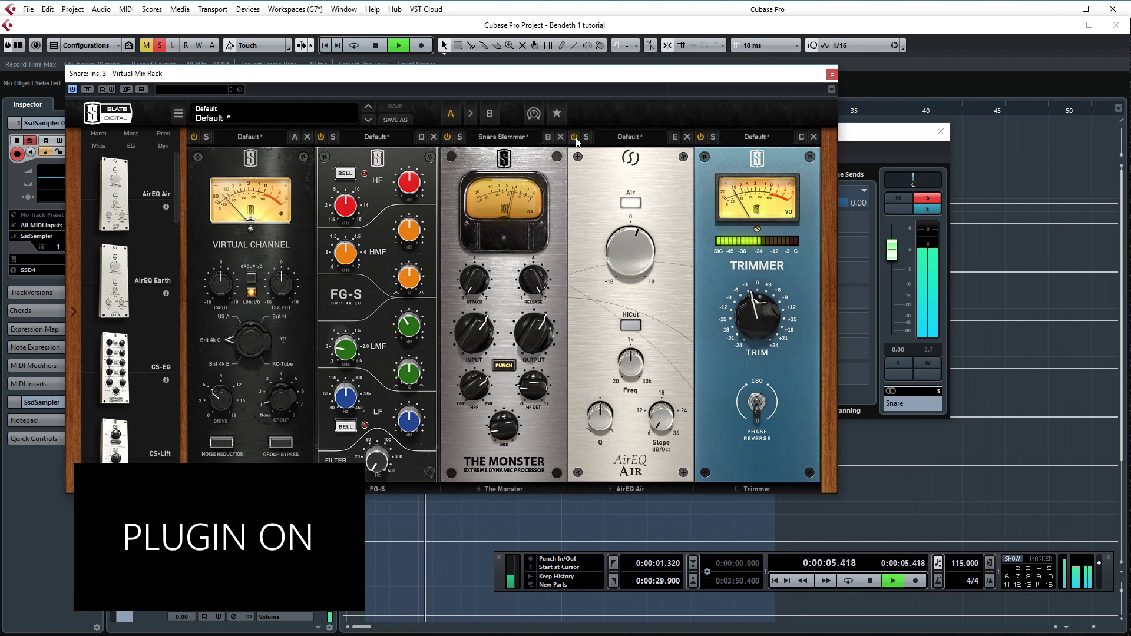
click(575, 138)
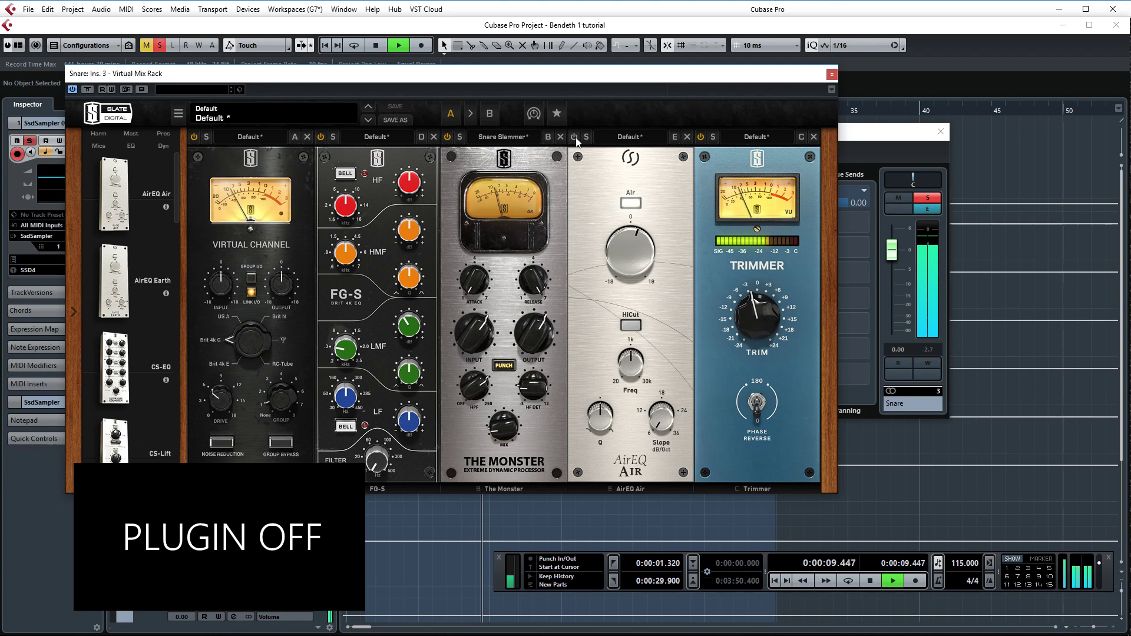
click(575, 137)
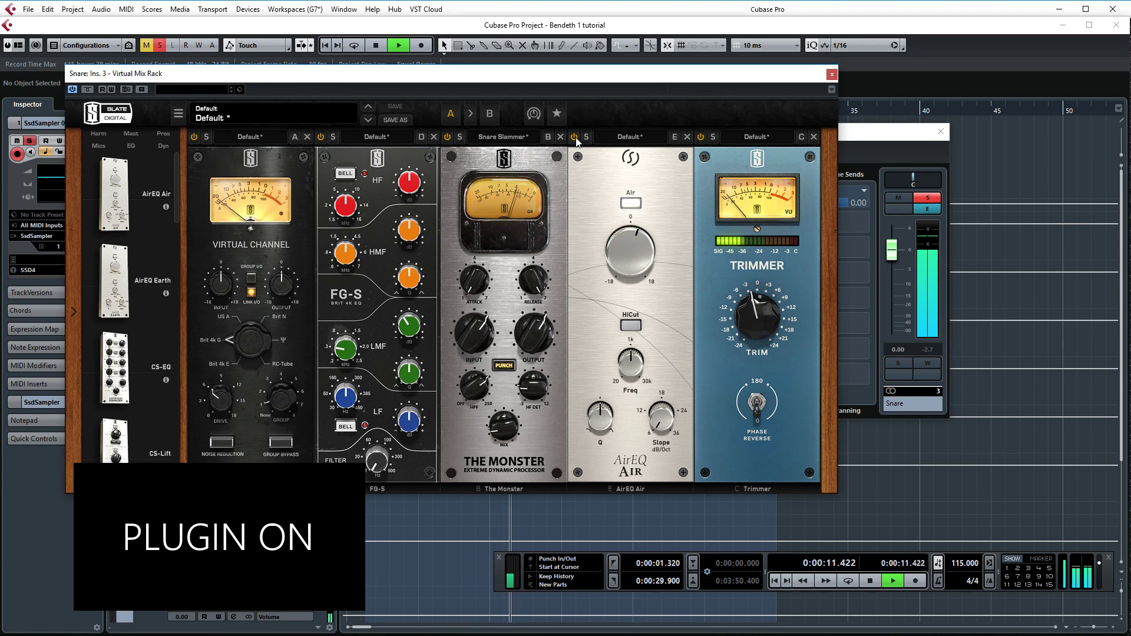
key(space)
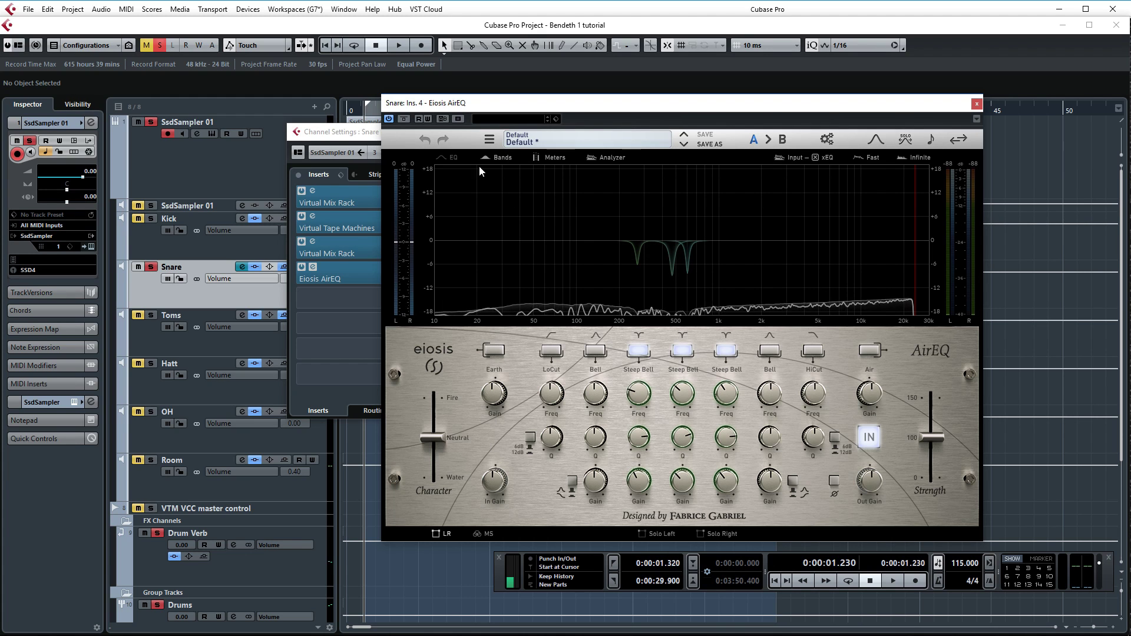
Step: Play the snare with the Eiosis AirEQ bypassed, then active again, and stop
key(space)
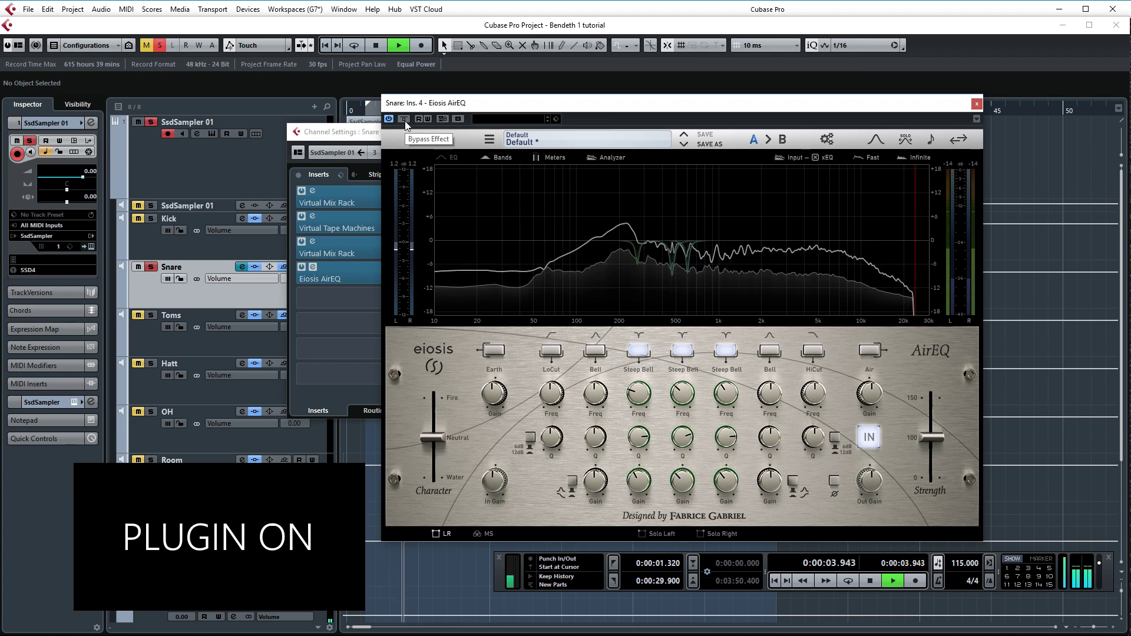
click(404, 120)
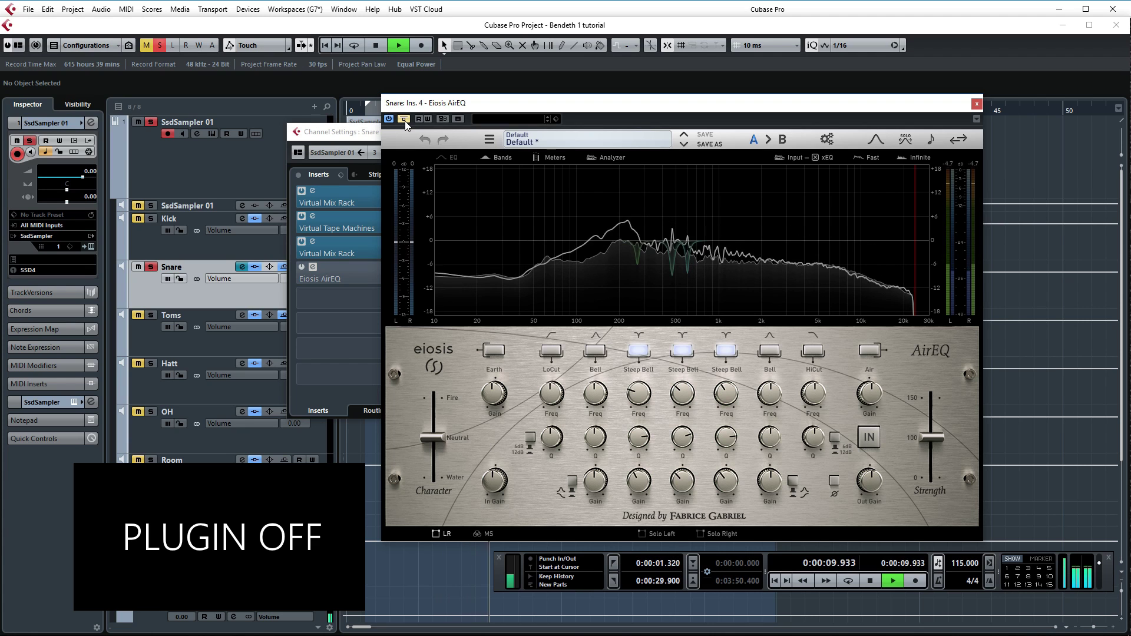
click(404, 120)
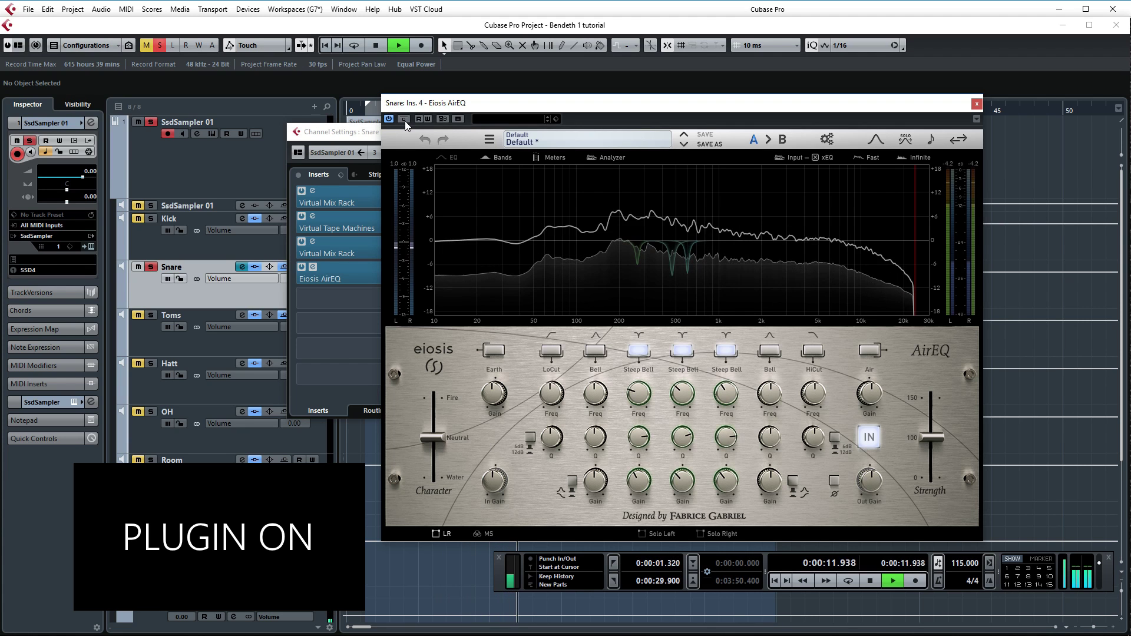
key(space)
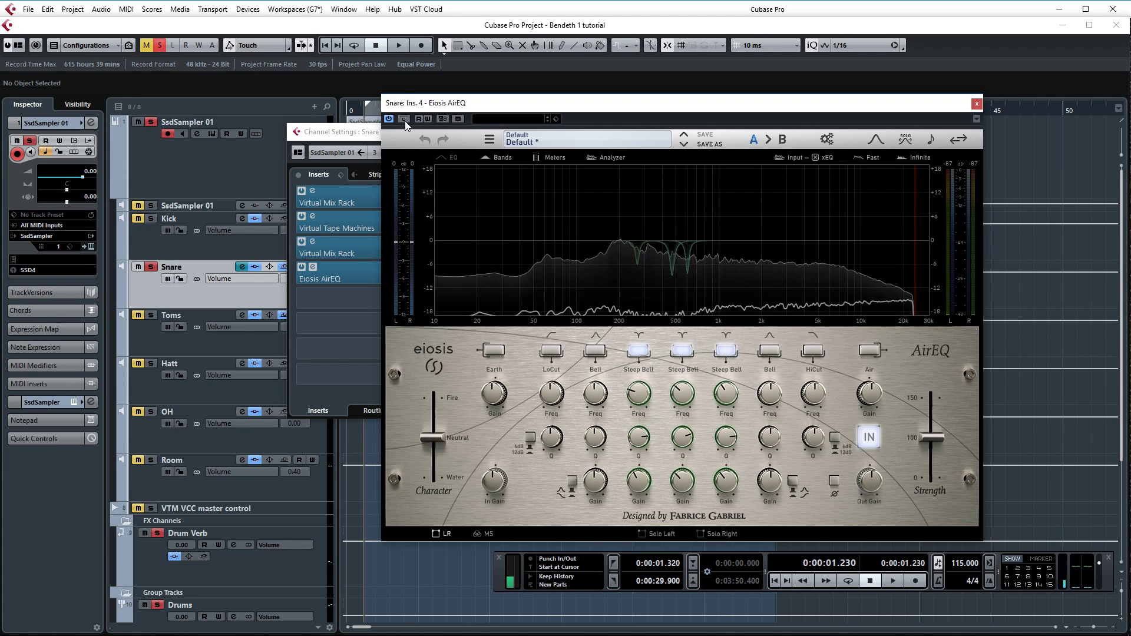
Step: Close the Snare's AirEQ and channel settings, then solo the Toms and audition them
click(977, 104)
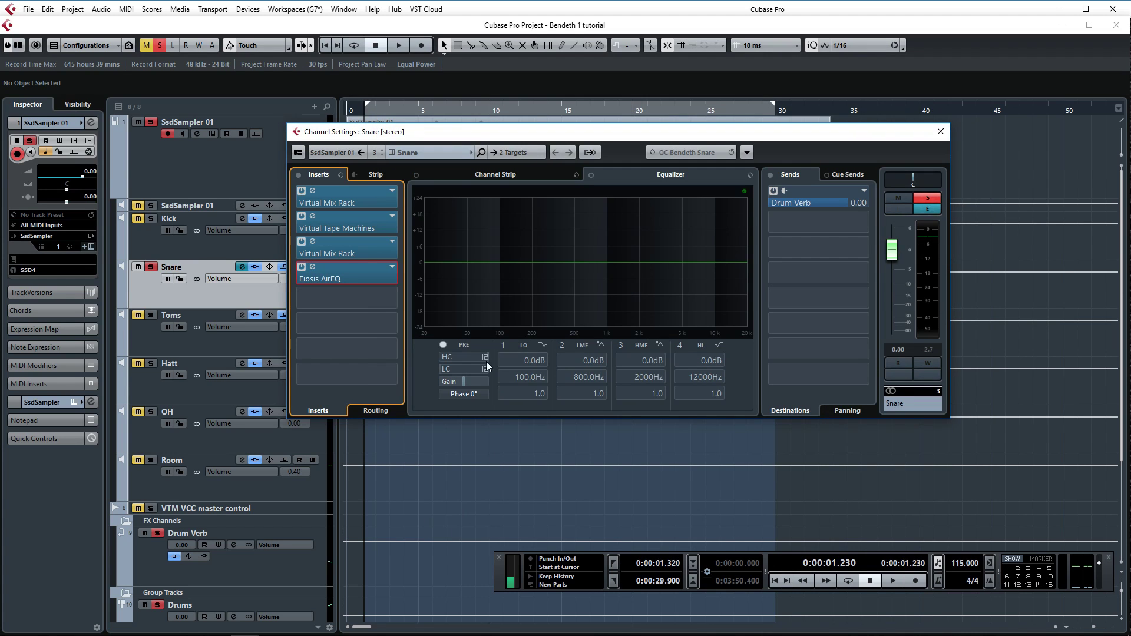
click(940, 132)
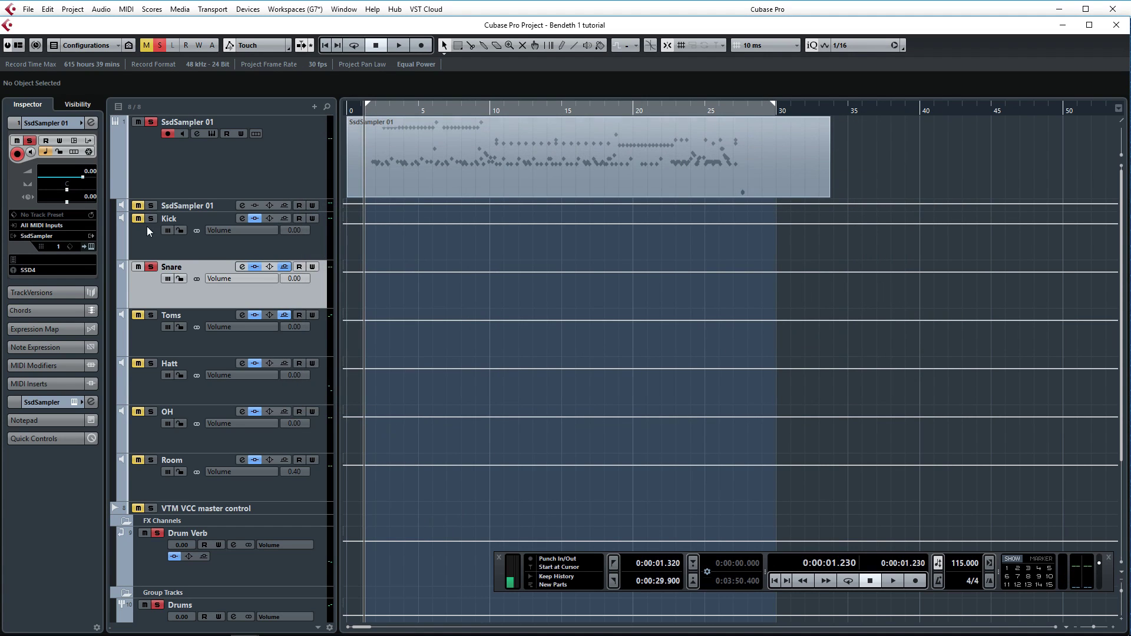
ctrl+click(151, 320)
click(681, 109)
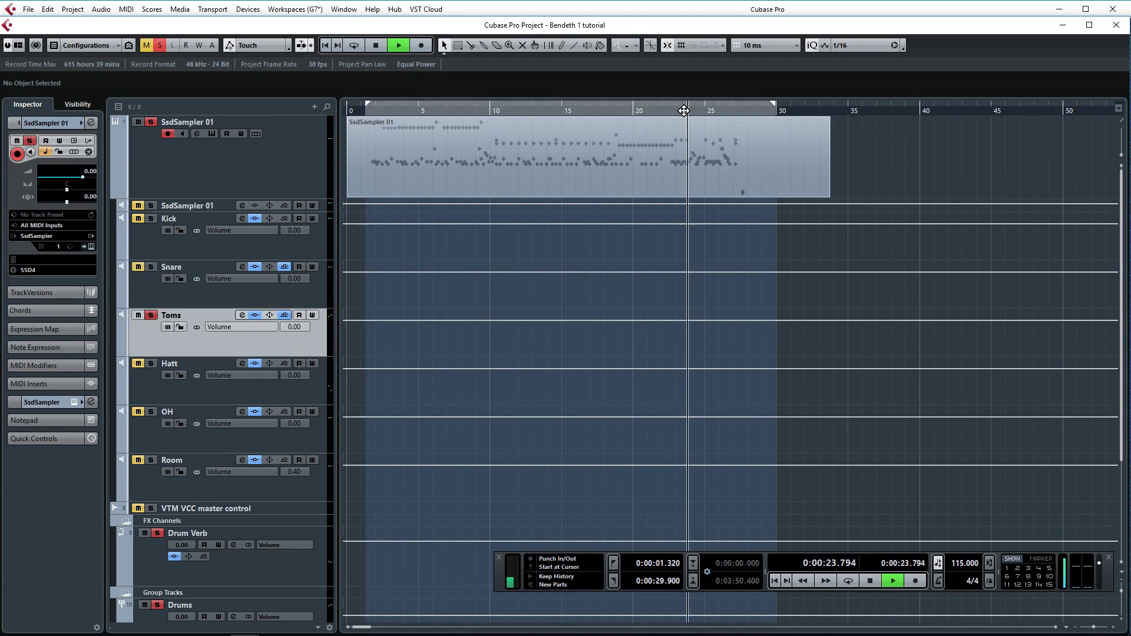
key(space)
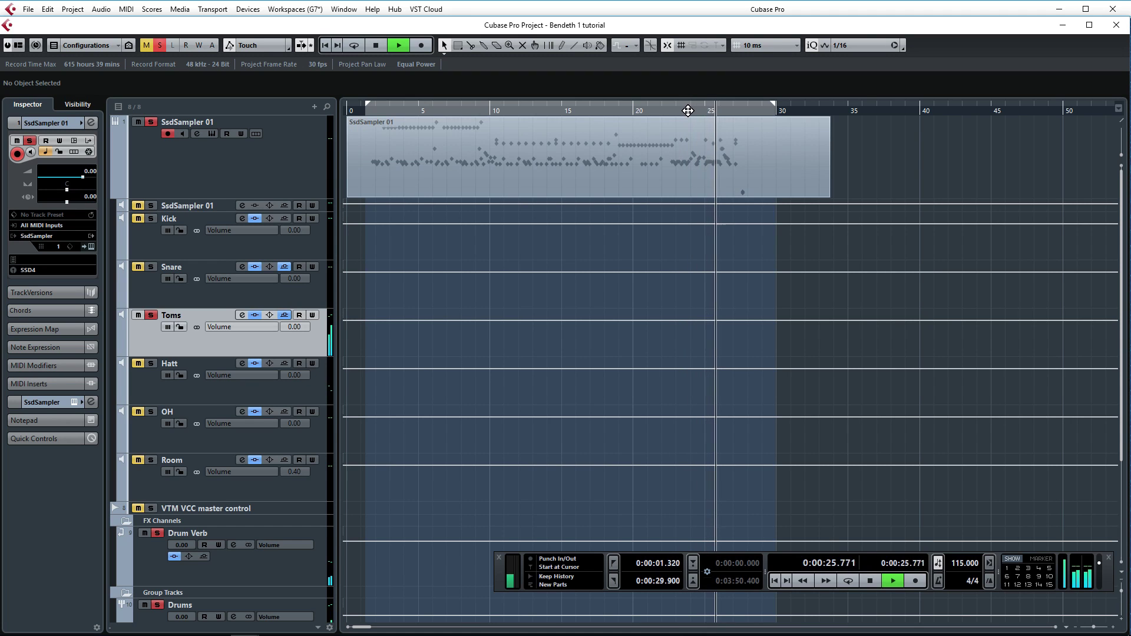
key(space)
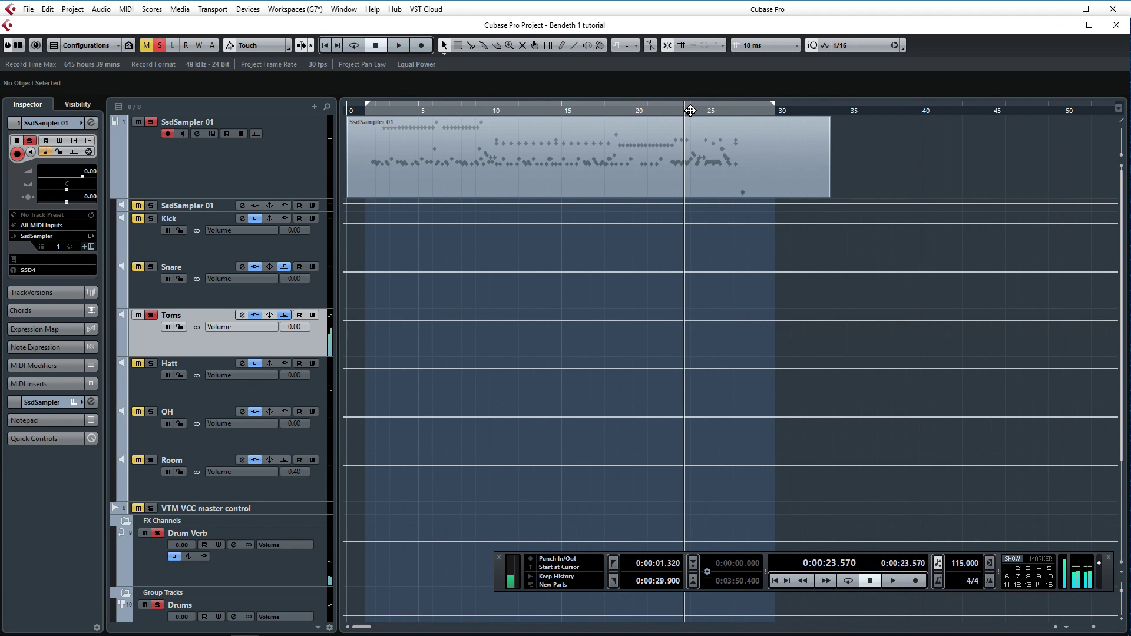
Step: Move the playback start position to about 23.77 seconds
click(687, 109)
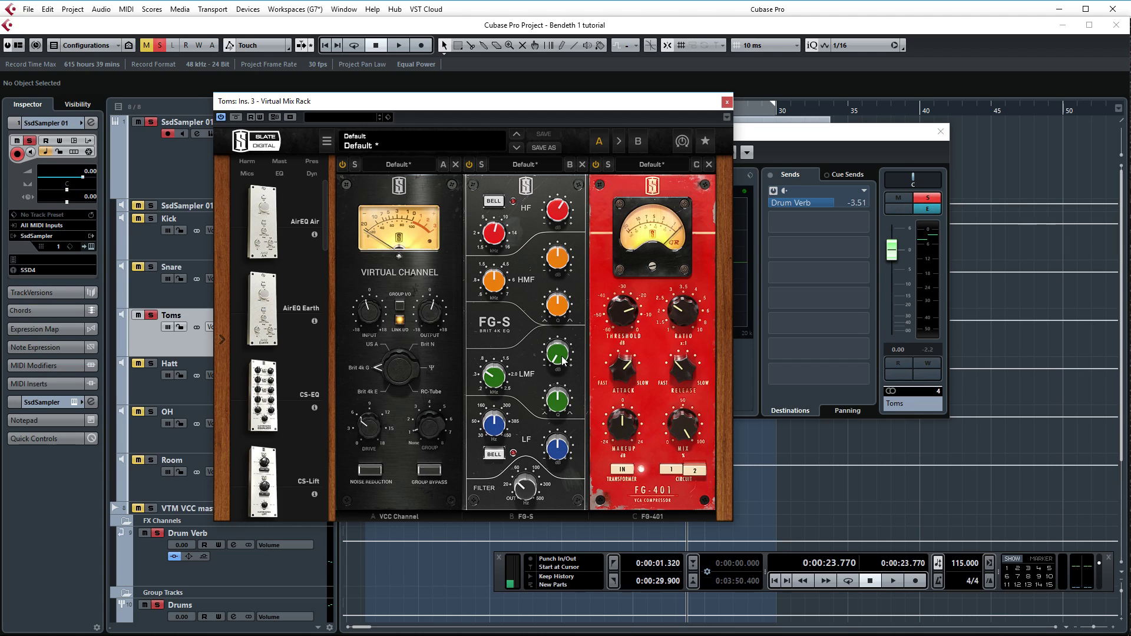
Step: Compare the toms with the FG-S EQ switched off and back on during playback
mouse_move(561, 359)
mouse_move(492, 379)
mouse_move(558, 217)
click(469, 164)
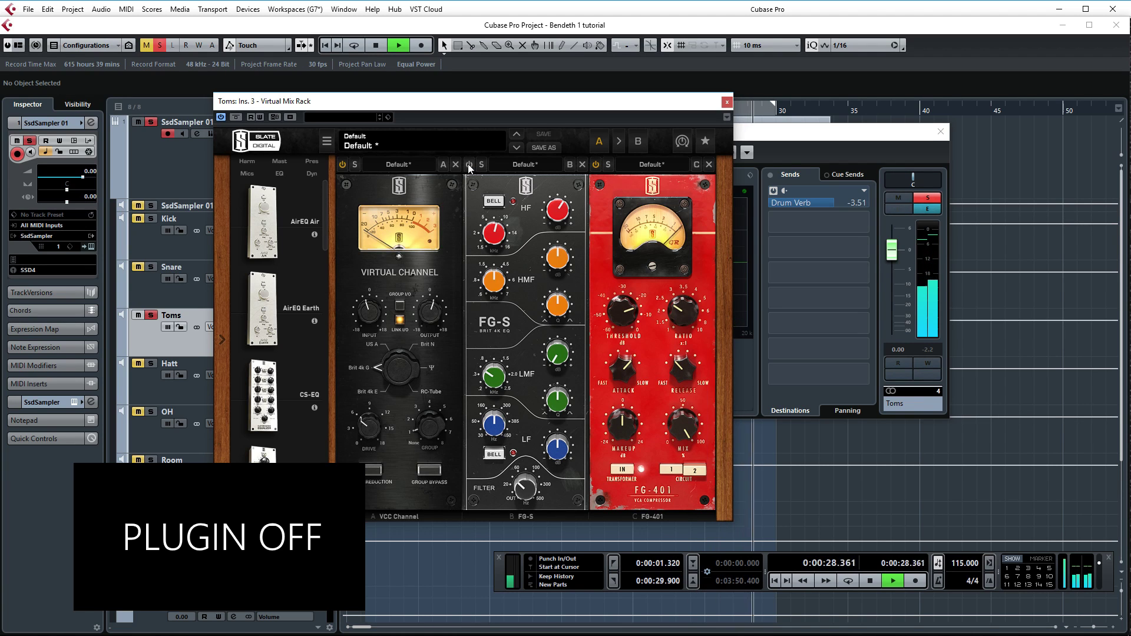
click(469, 164)
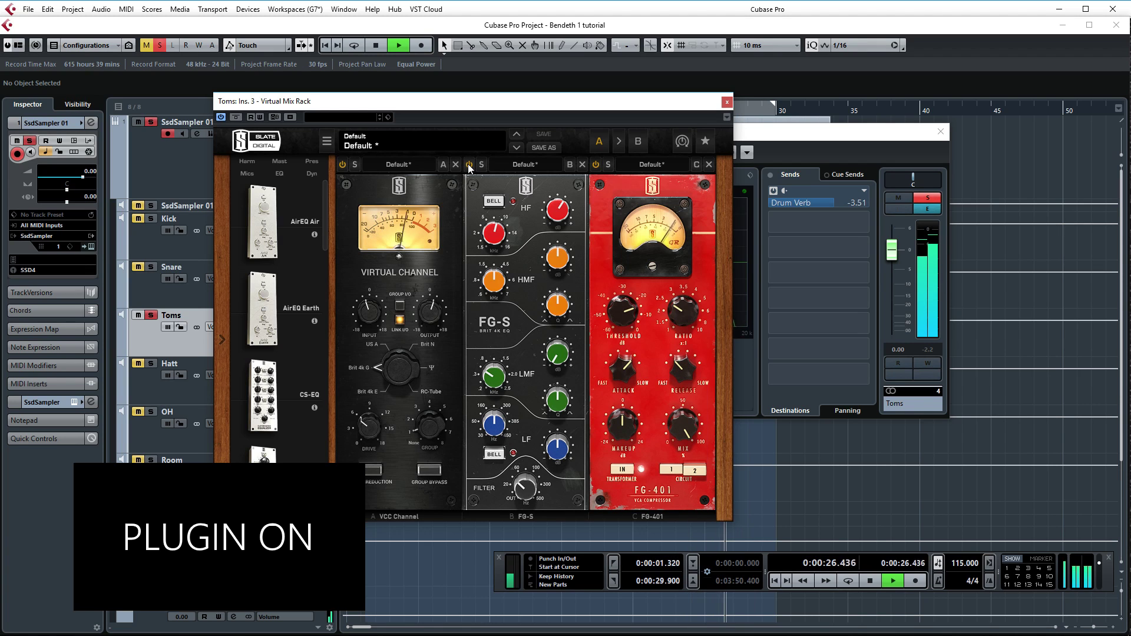
key(space)
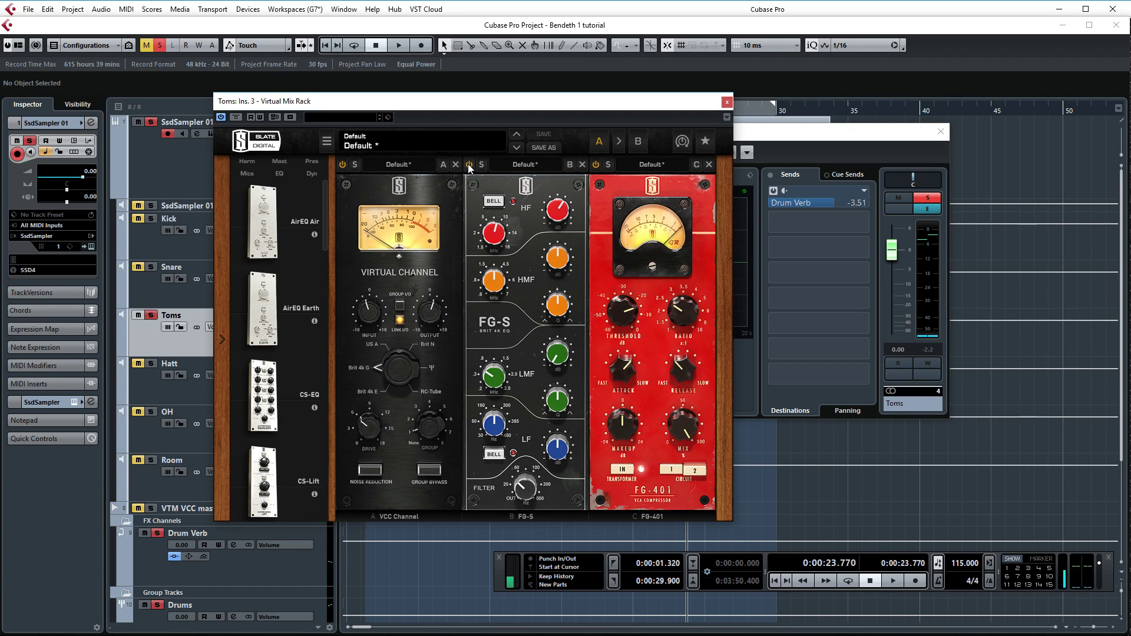
Step: Replay the toms briefly, then close the Toms plug-in rack
mouse_move(638, 377)
key(space)
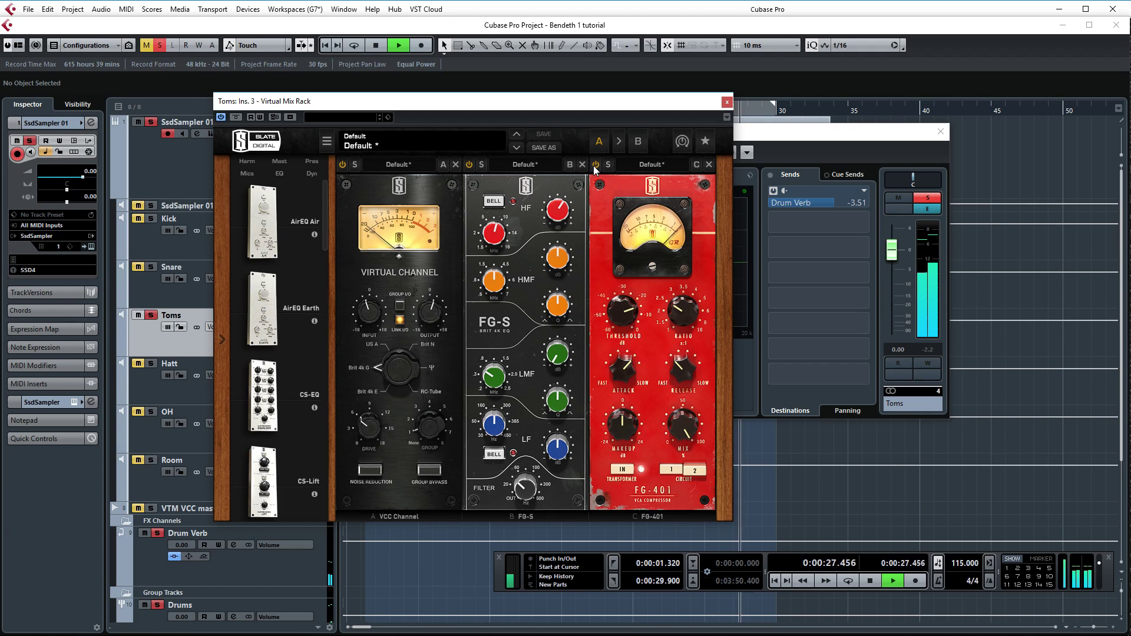
key(space)
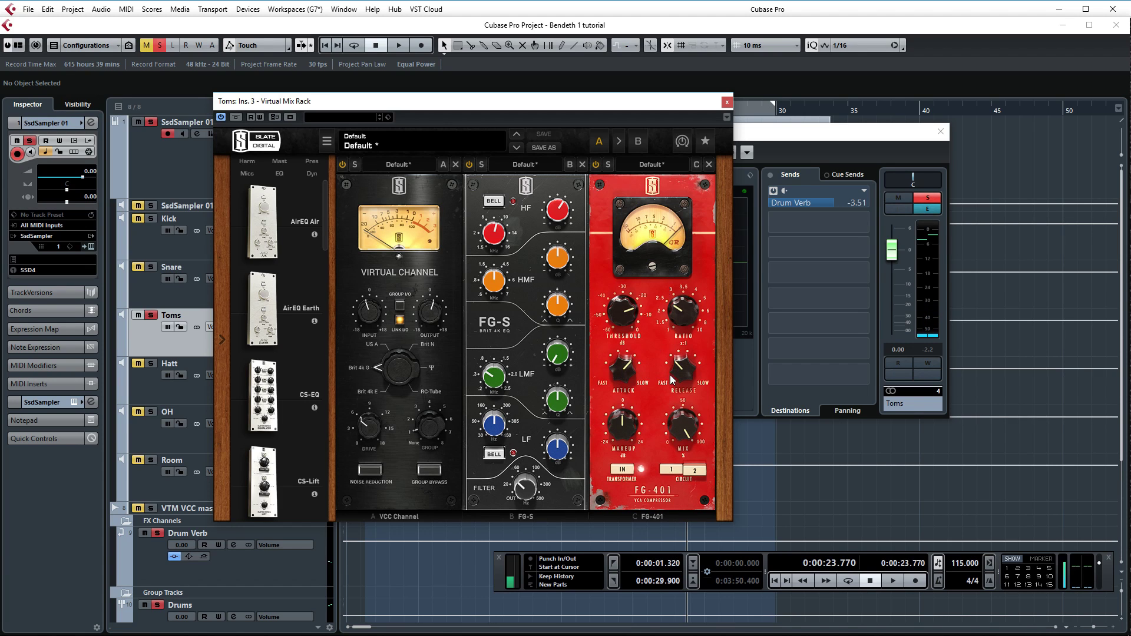
click(727, 102)
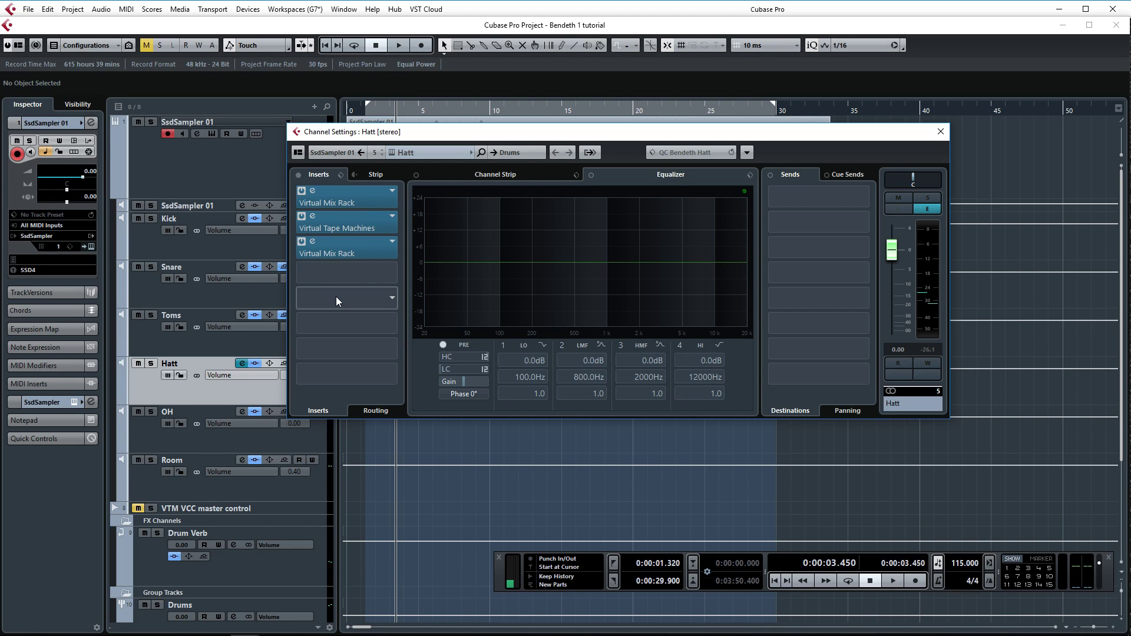
Step: Select and solo the OH track, showing its VCC Channel, FG-N and FG-401 rack
click(144, 415)
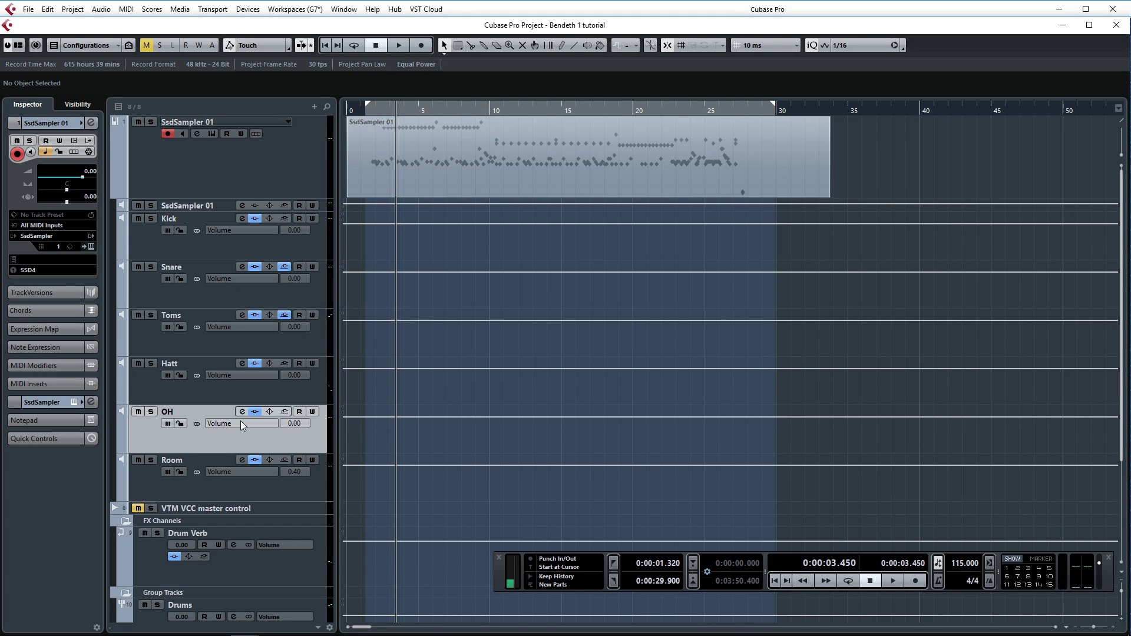
click(150, 412)
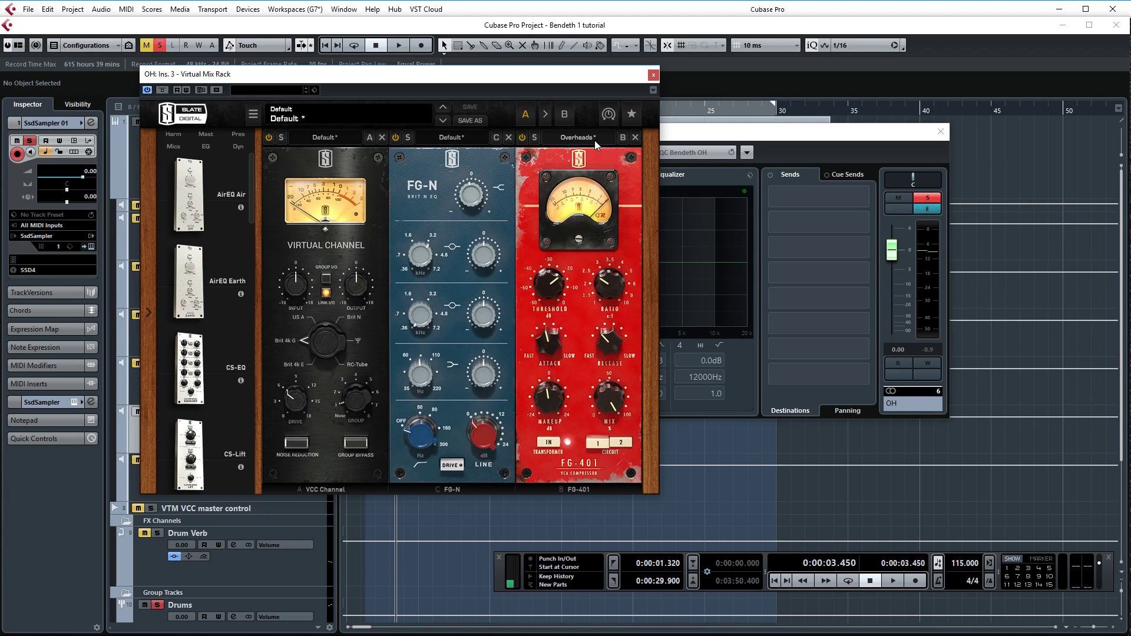
Step: Play the overheads with the whole Virtual Mix Rack bypassed, then active again, and stop
key(space)
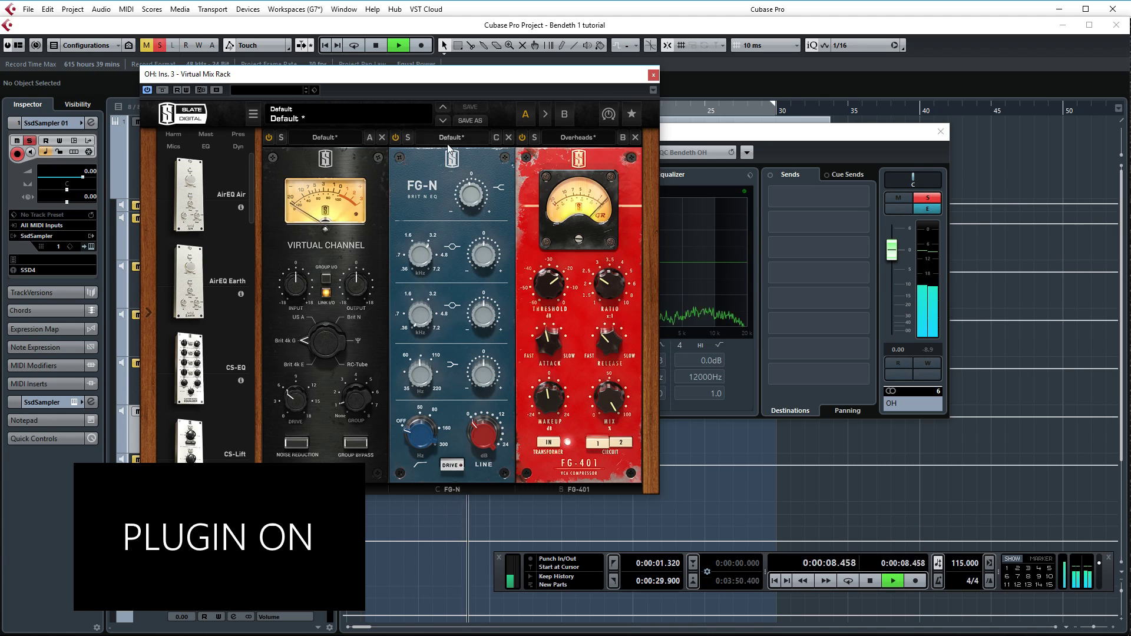
click(166, 92)
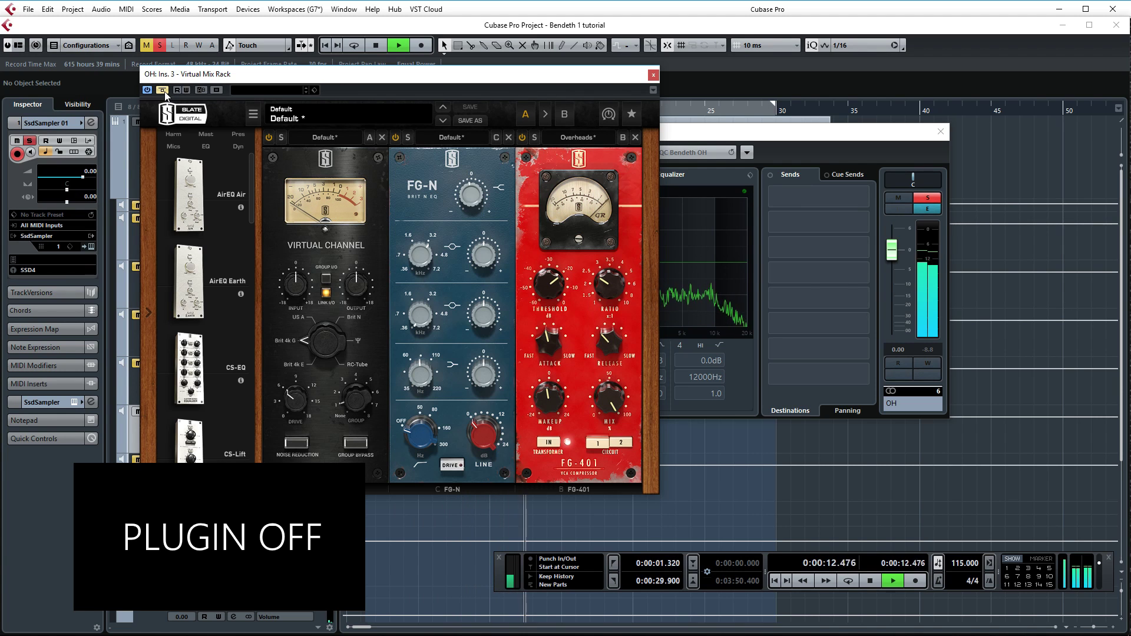
click(166, 93)
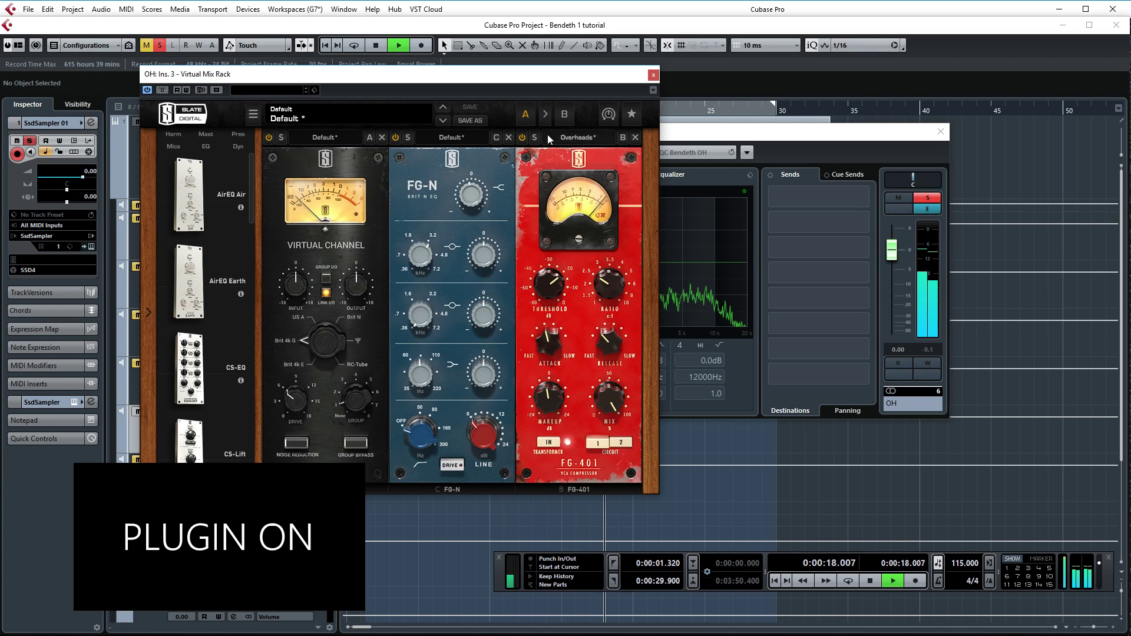
key(space)
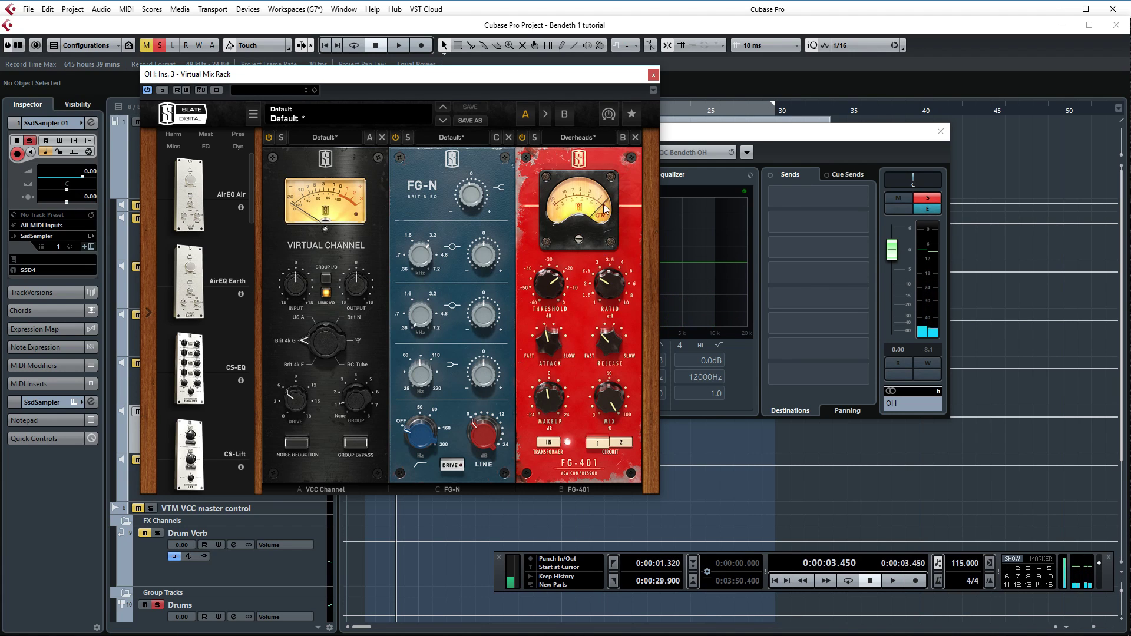
Step: Close the OH windows and open the Eiosis AirEQ on the Room channel
click(653, 74)
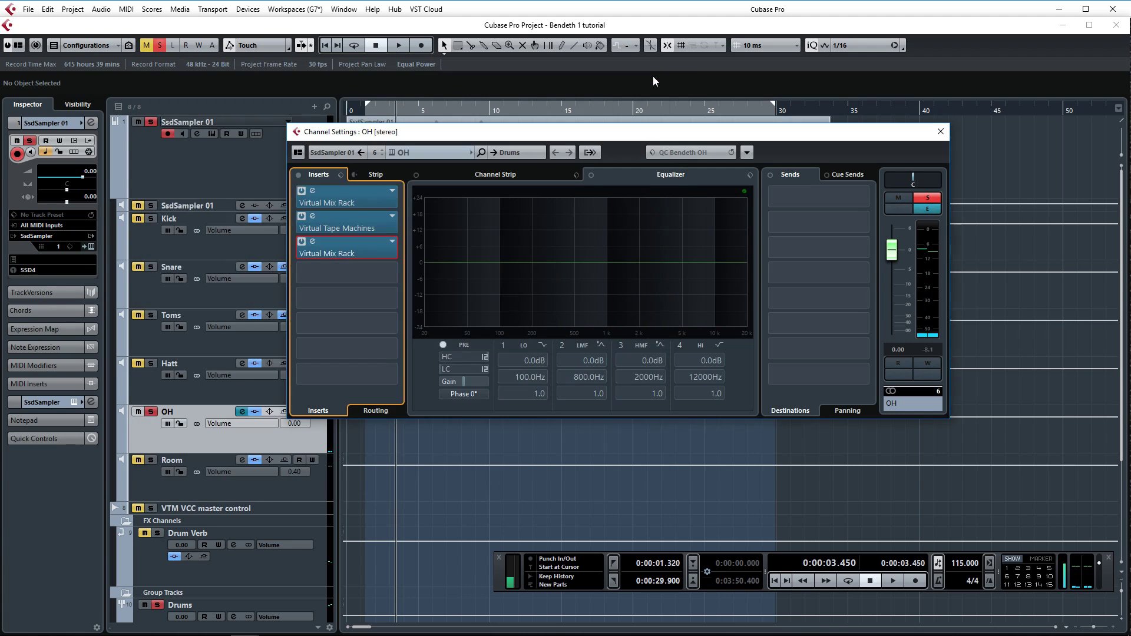
click(940, 132)
click(261, 491)
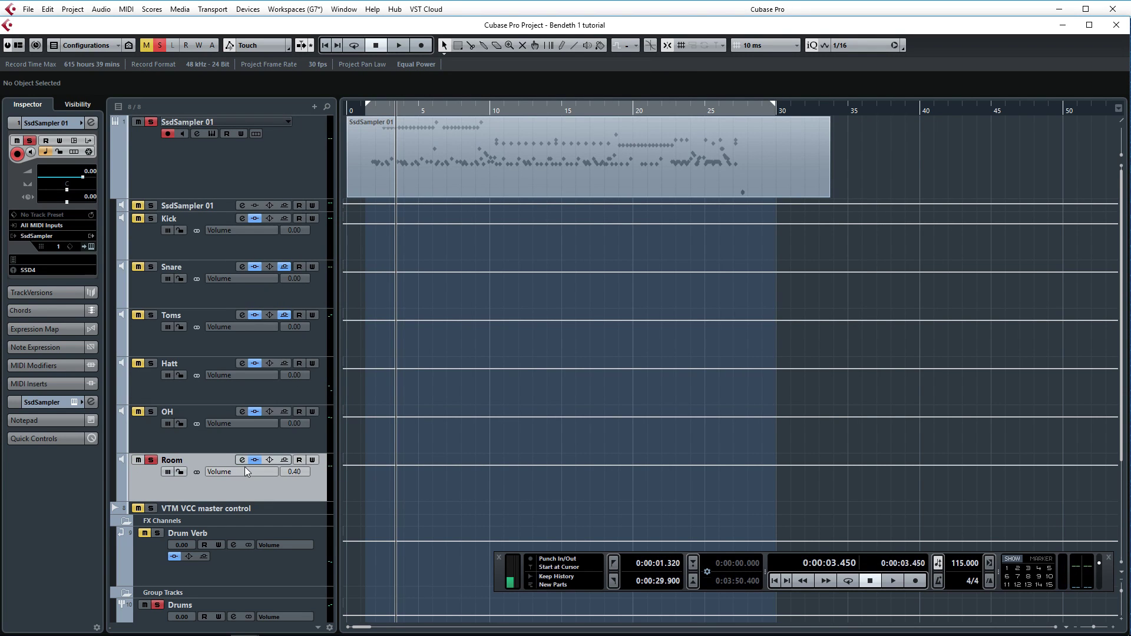
click(242, 460)
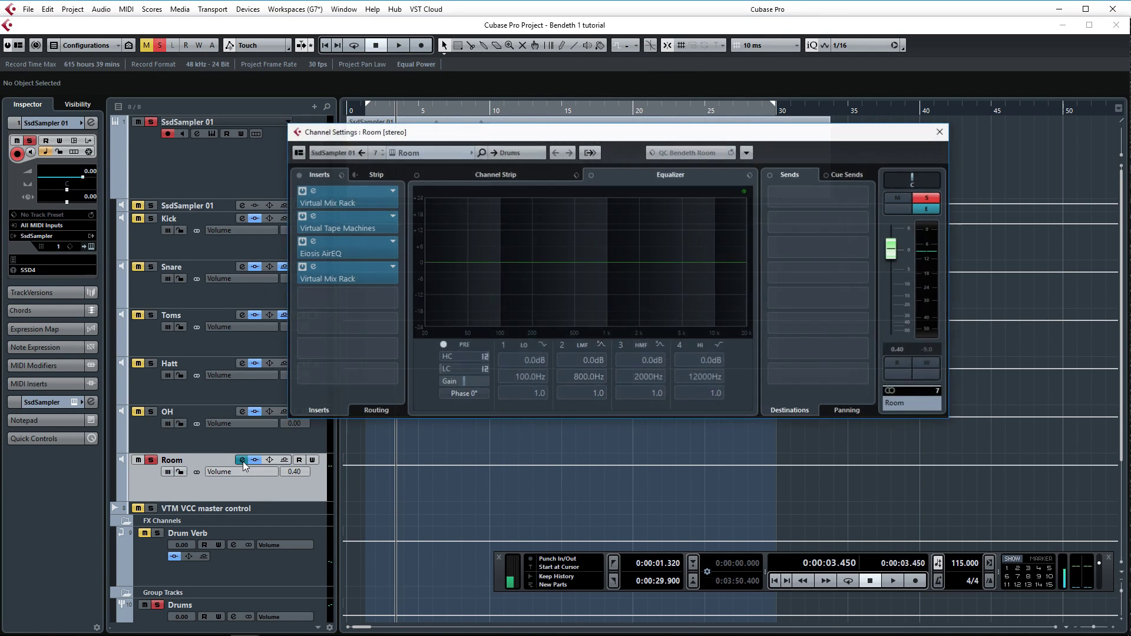
click(352, 244)
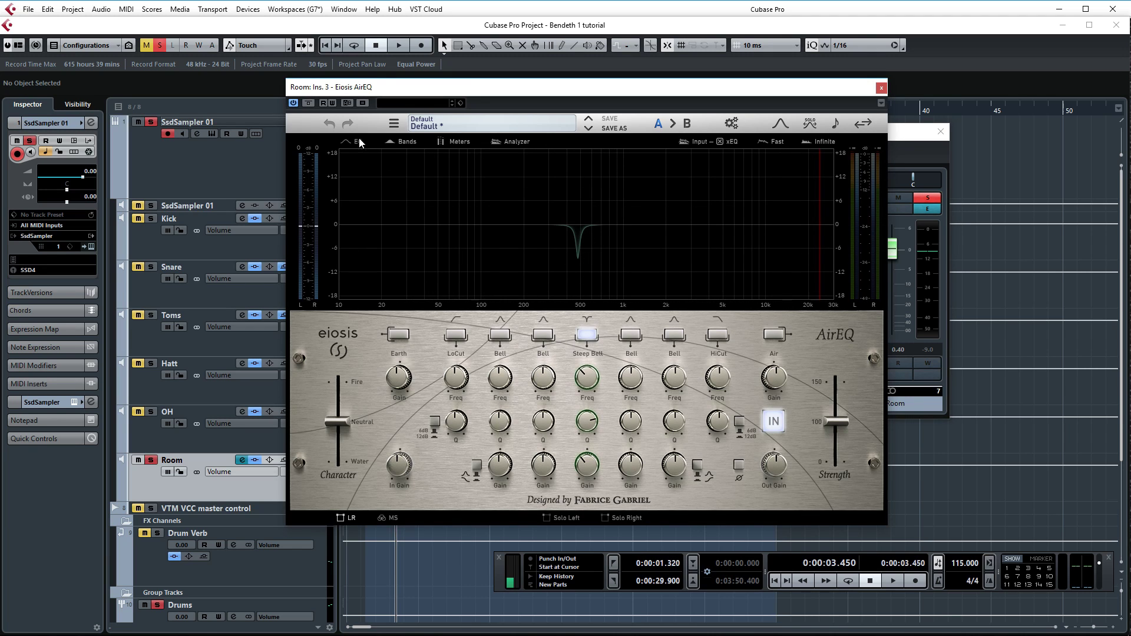
Step: Play the room with the AirEQ bypassed, then turn it back on
key(space)
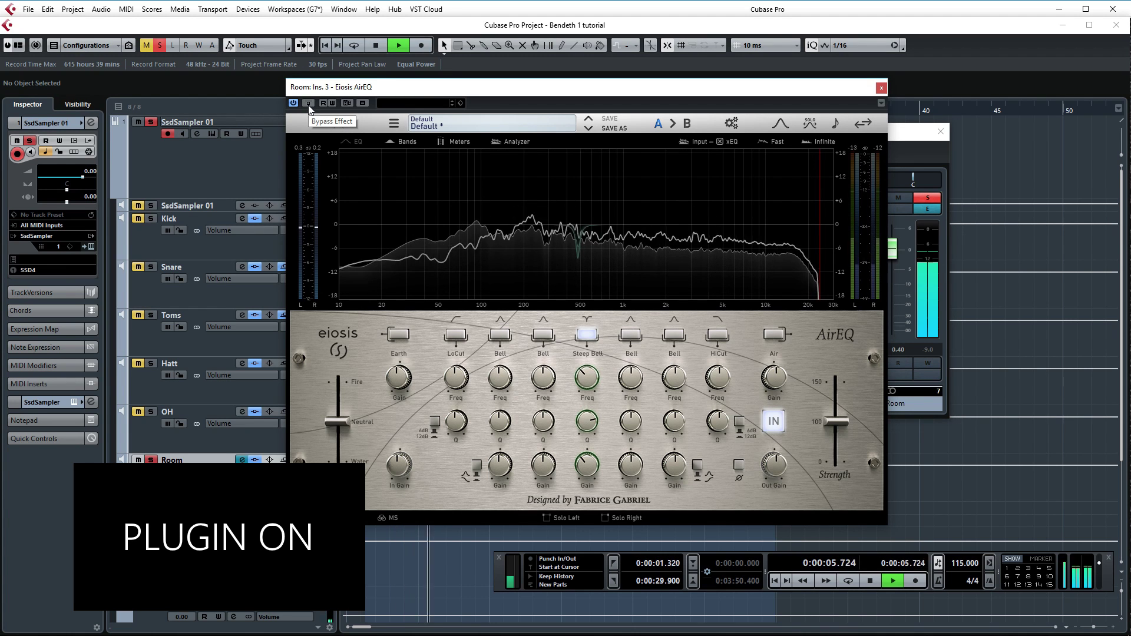
click(307, 103)
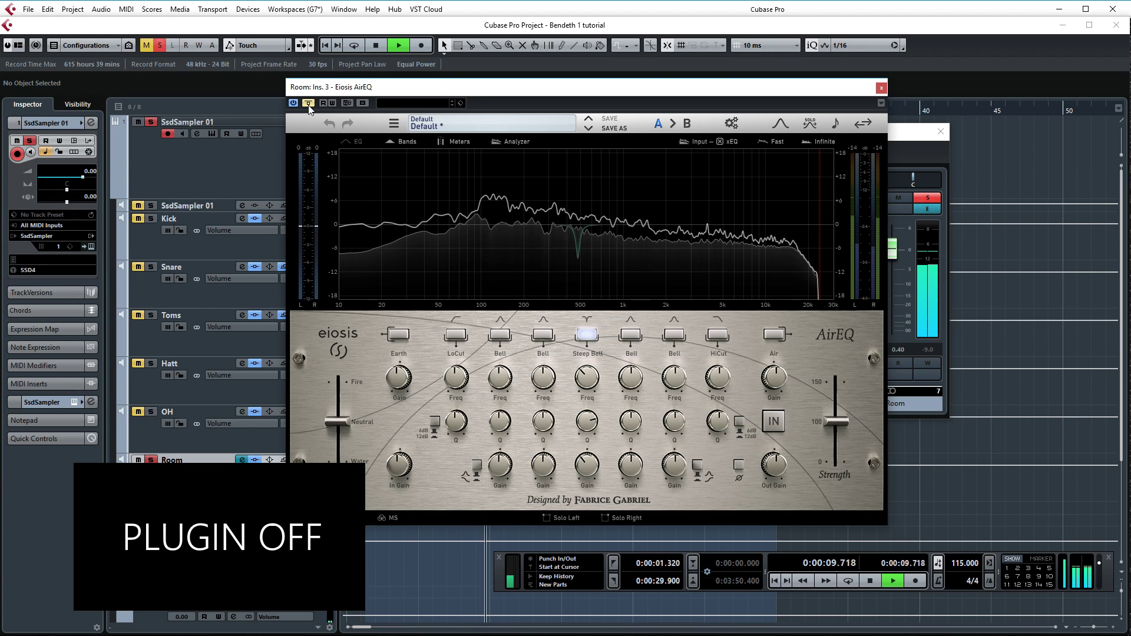
click(307, 103)
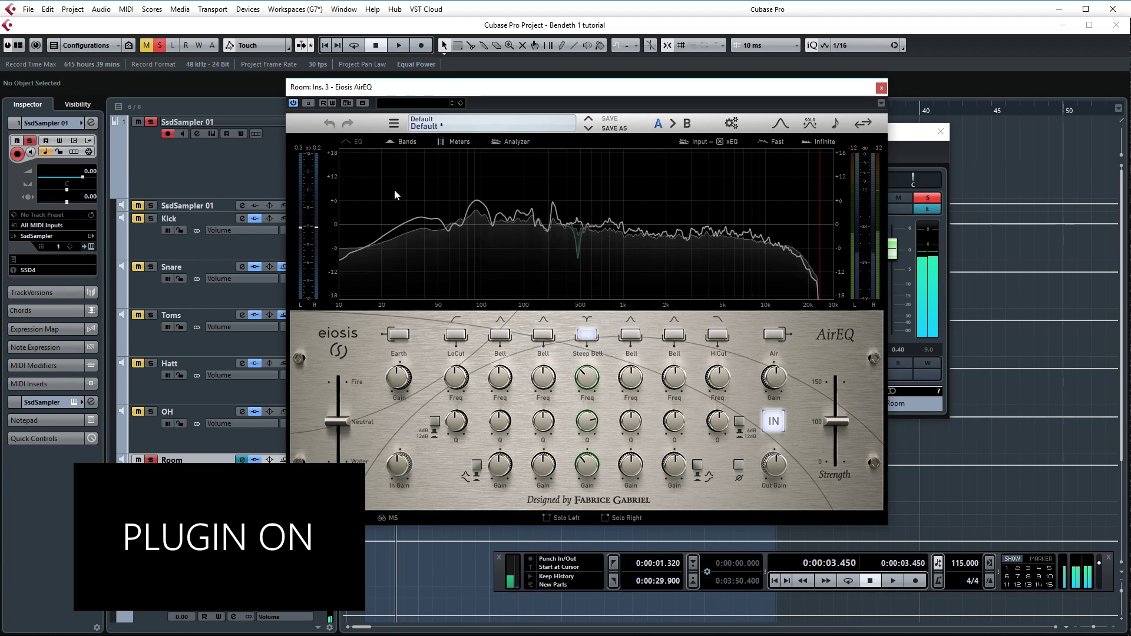
Step: Compare the Room's Monster compressor (Drum Group Smasher preset) switched off and on during playback
key(space)
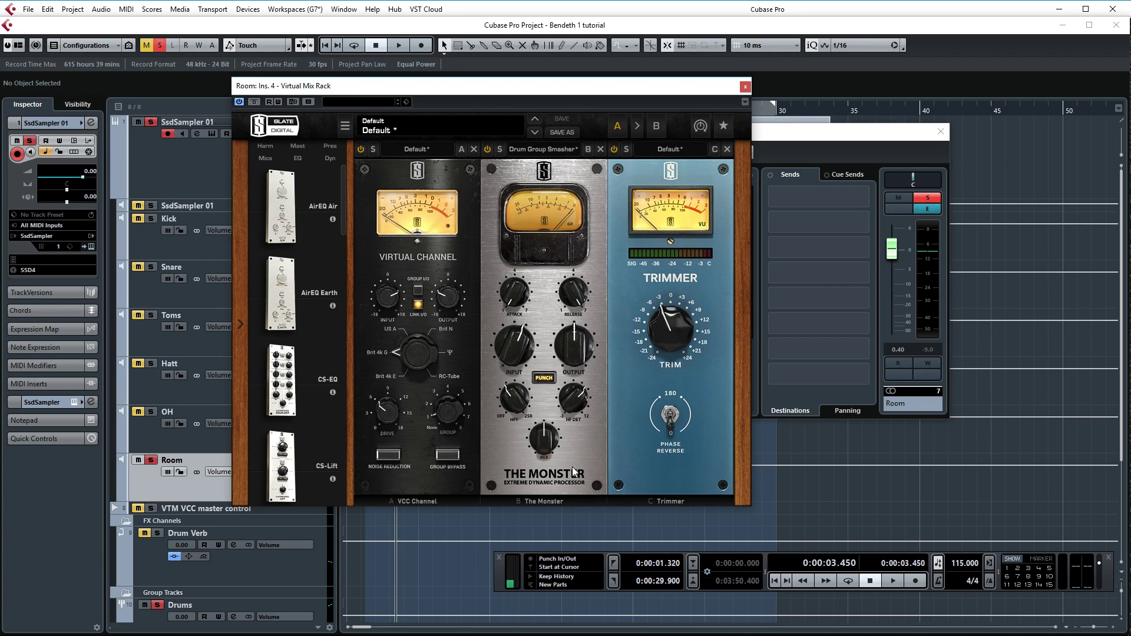
key(space)
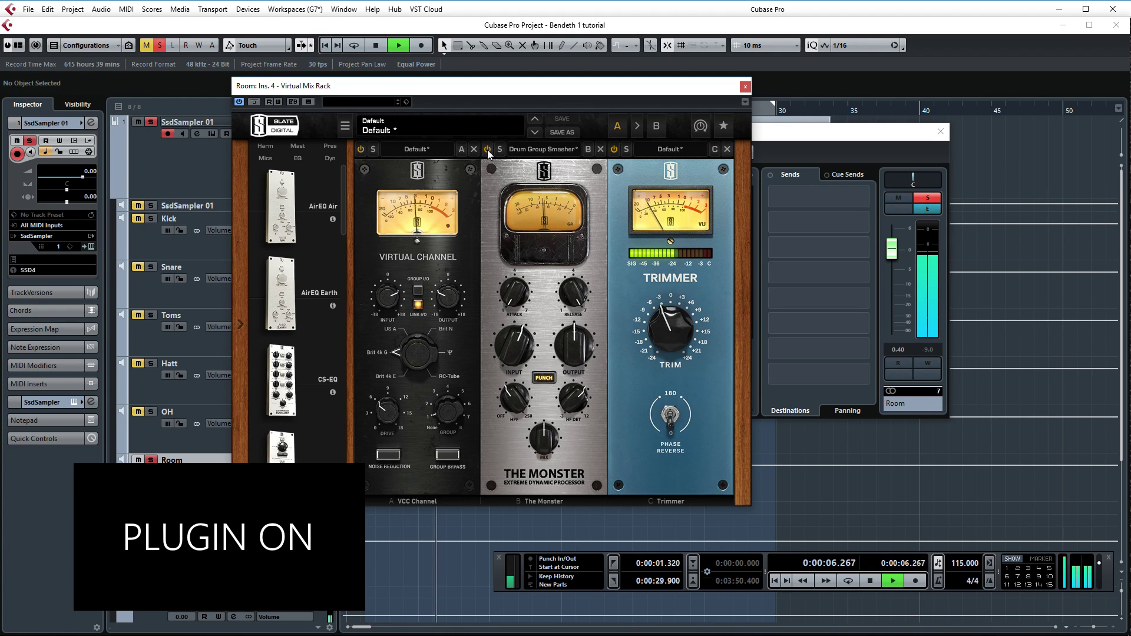
click(487, 150)
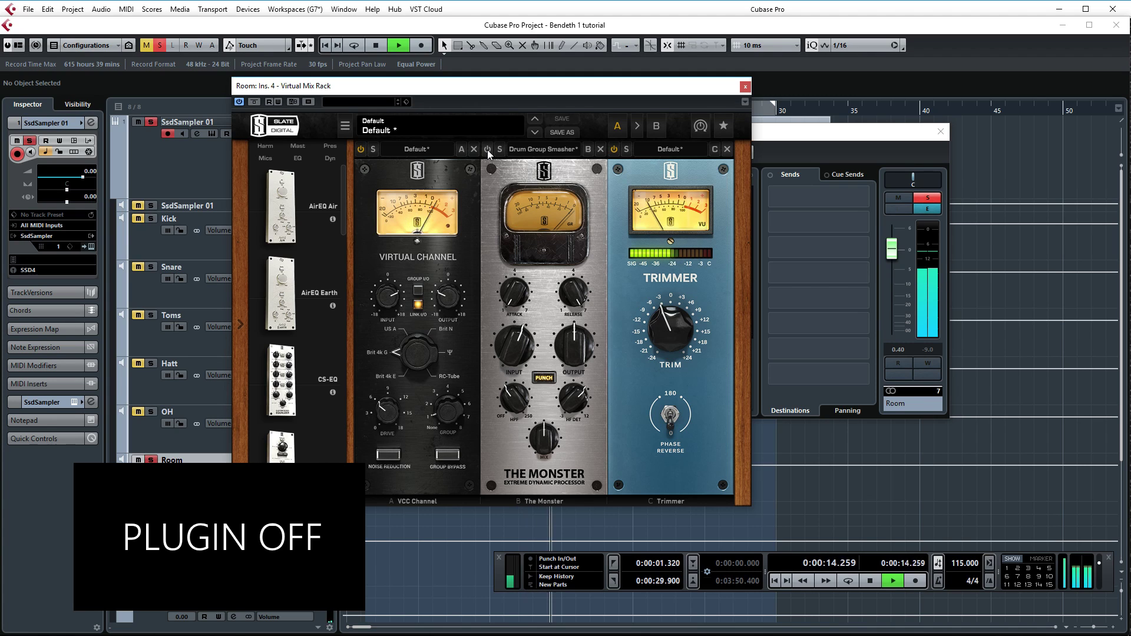
click(486, 150)
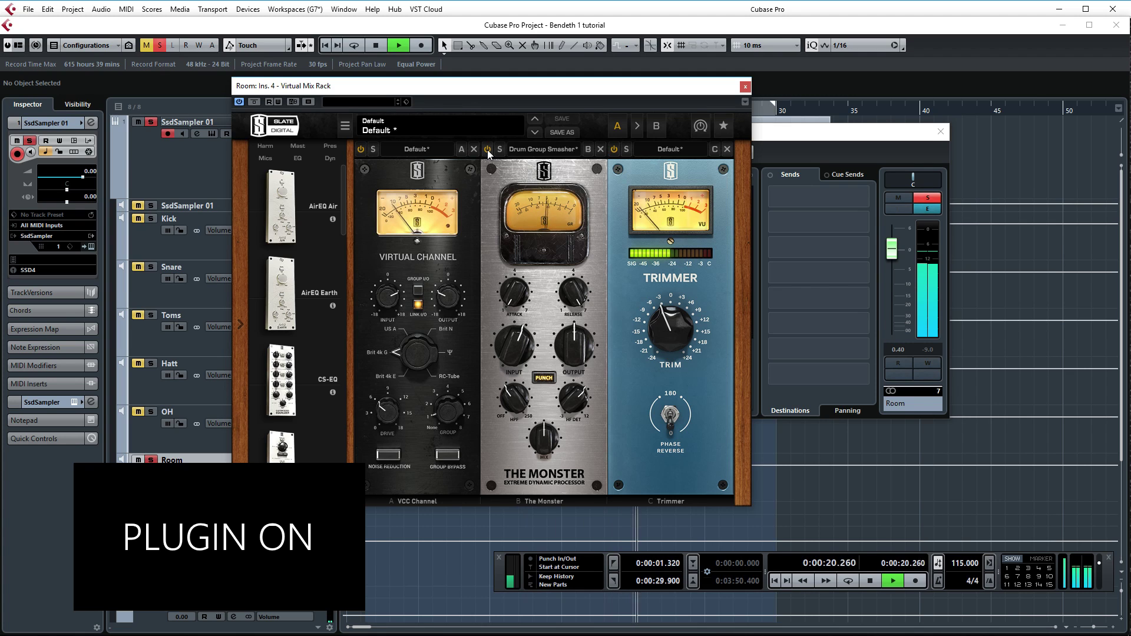
key(space)
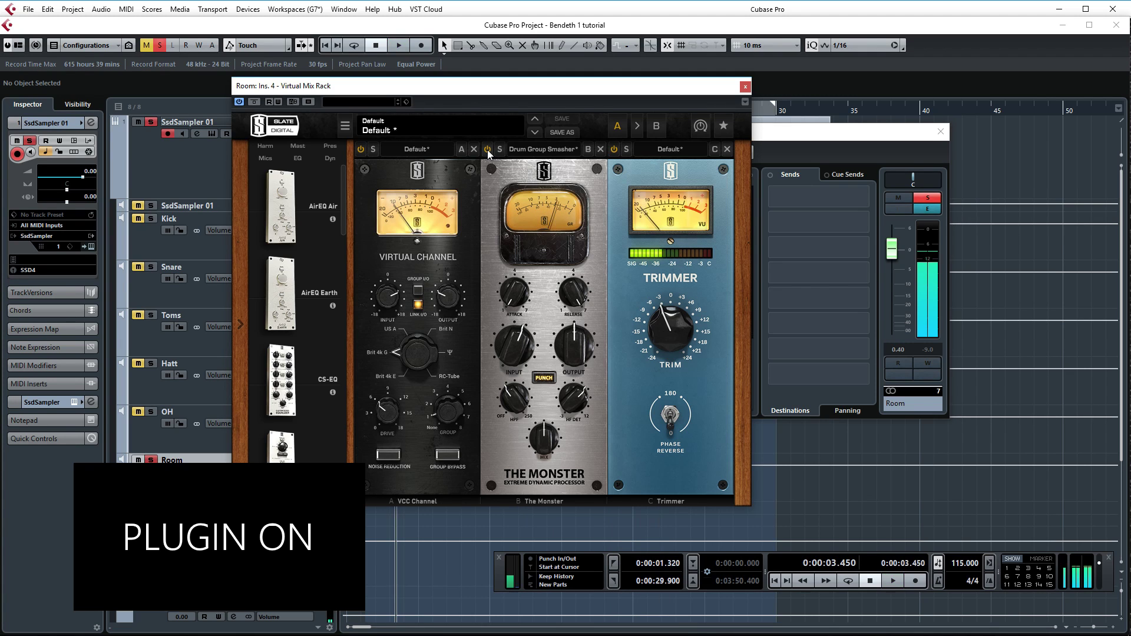